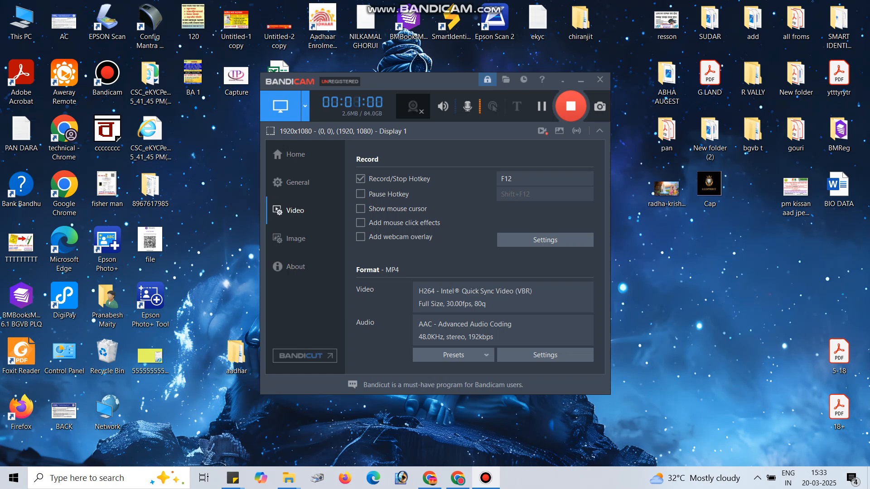
right_click(648, 260)
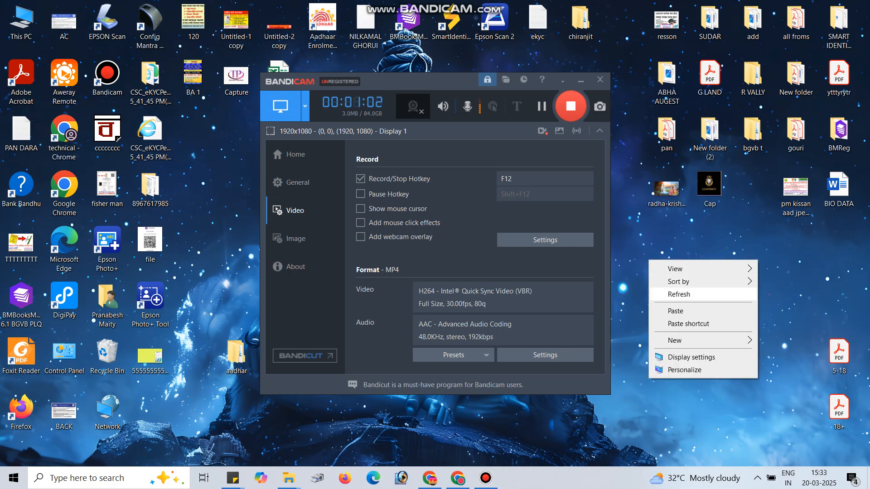
left_click(679, 295)
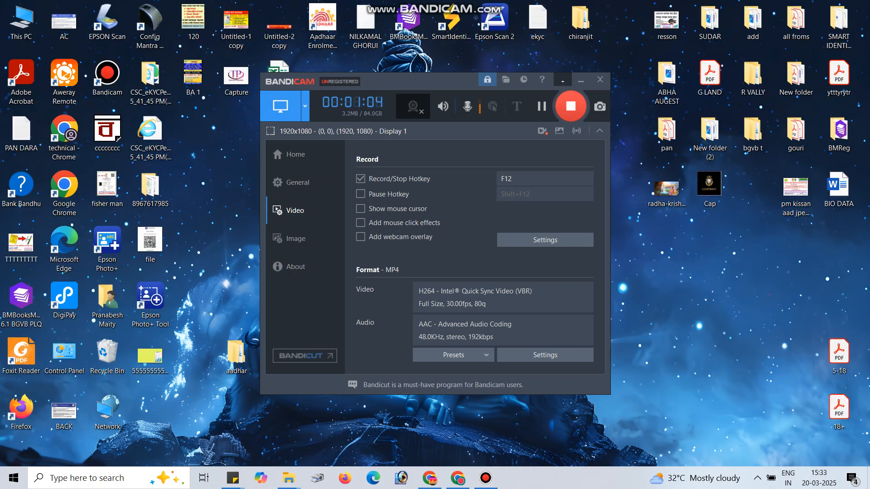
left_click(581, 80)
right_click(422, 197)
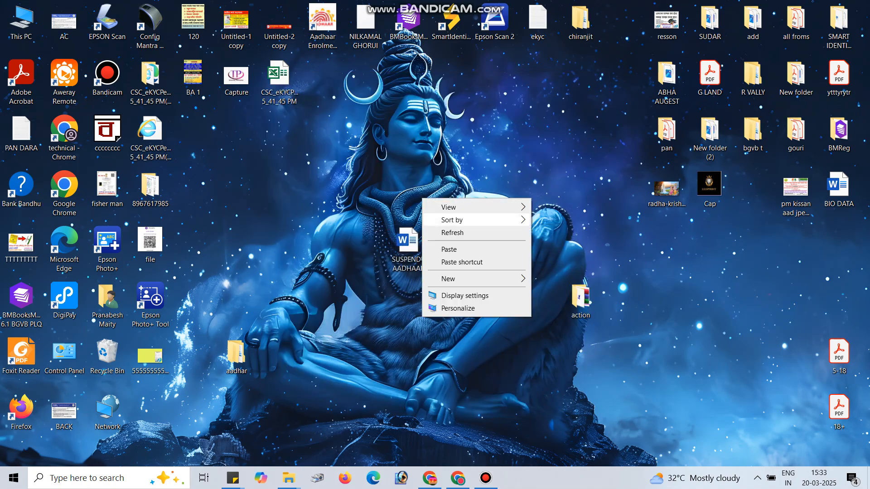
left_click(442, 233)
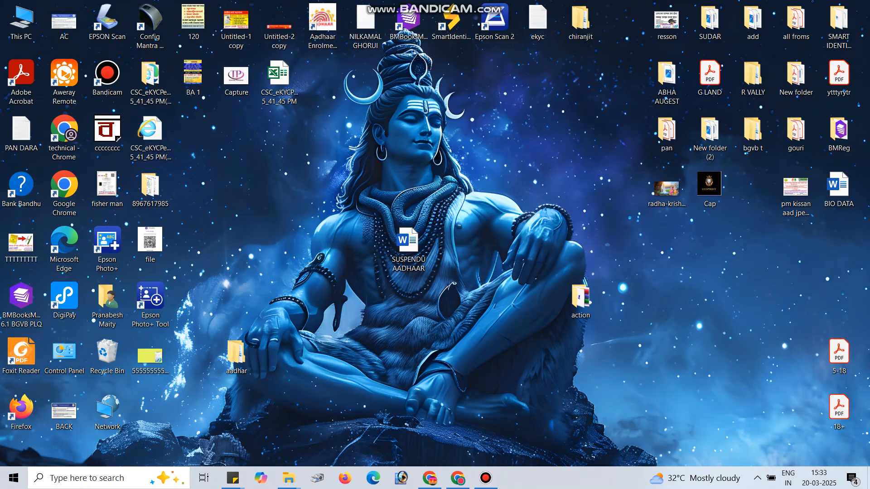
left_click(486, 478)
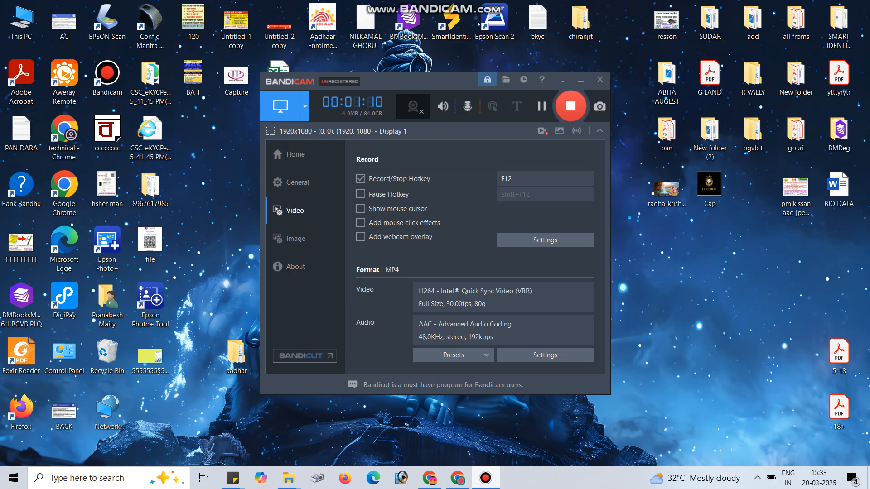
right_click(692, 266)
left_click(716, 300)
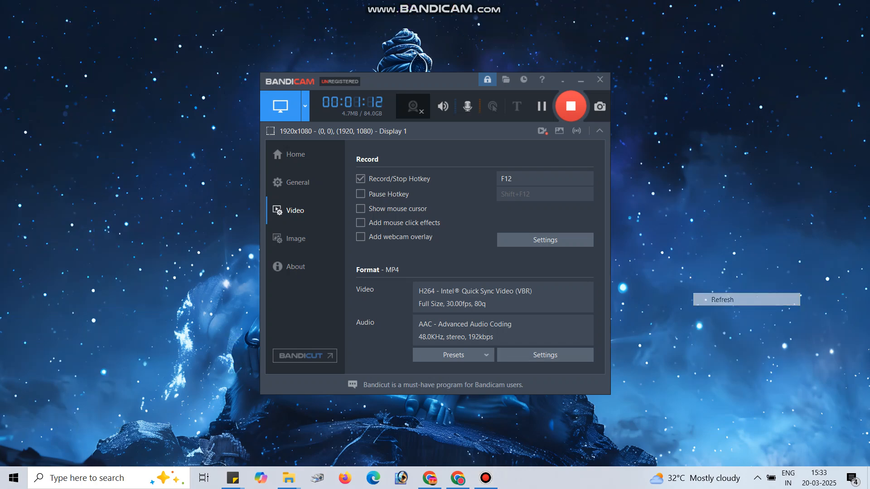
left_click(580, 79)
right_click(250, 184)
left_click(279, 219)
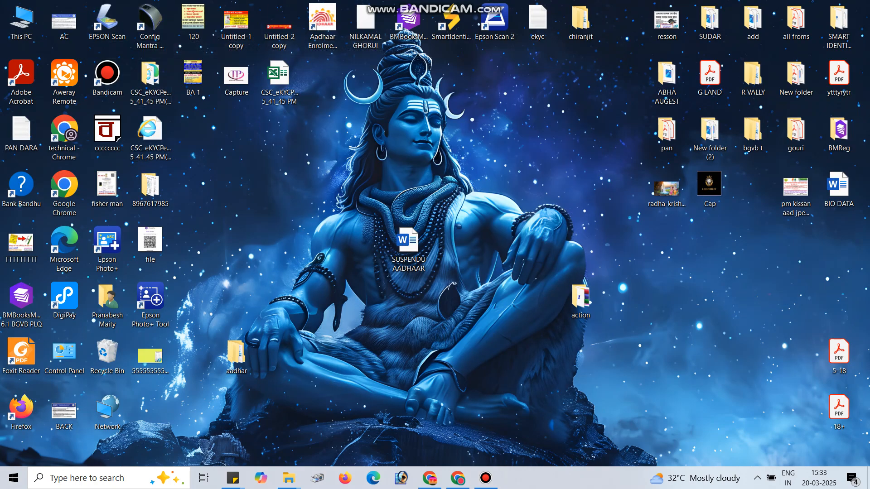
right_click(255, 128)
left_click(286, 162)
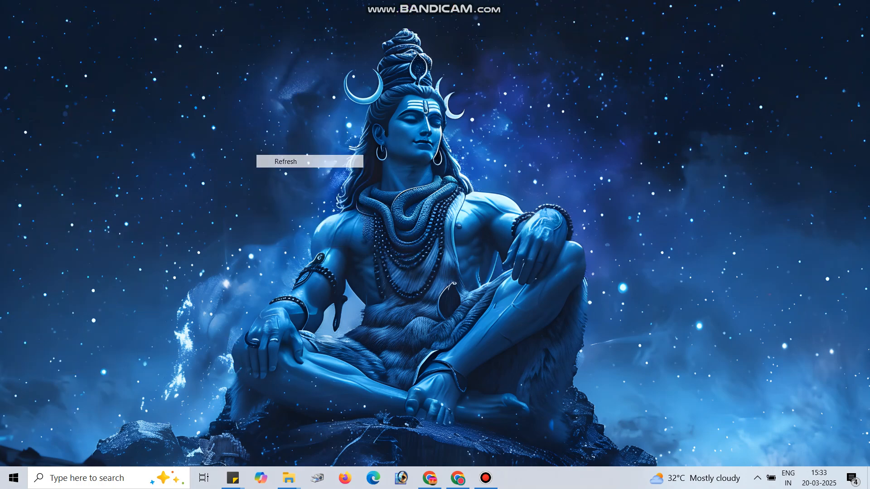
Step: Search Windows for "services" and open the Services console
left_click(97, 478)
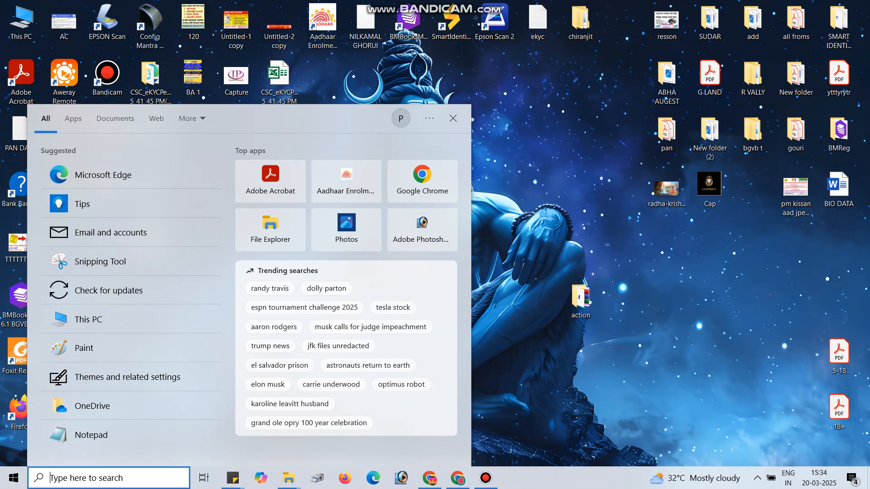
type("services")
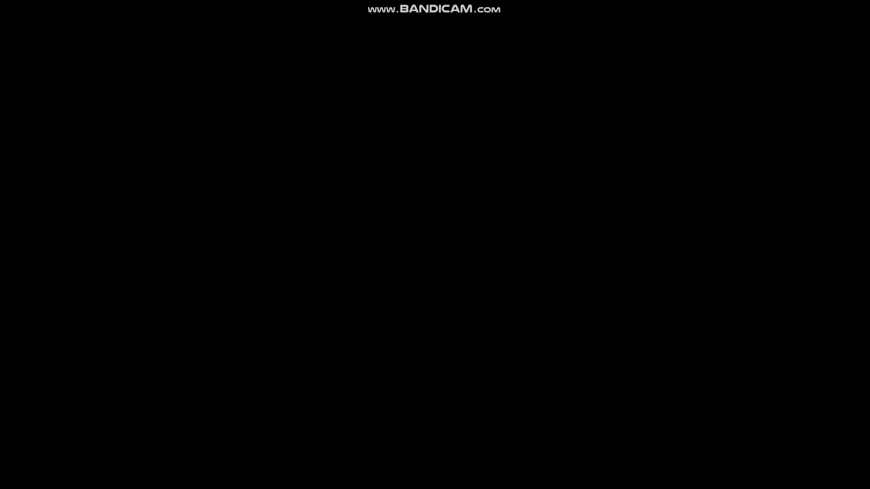
key("Return")
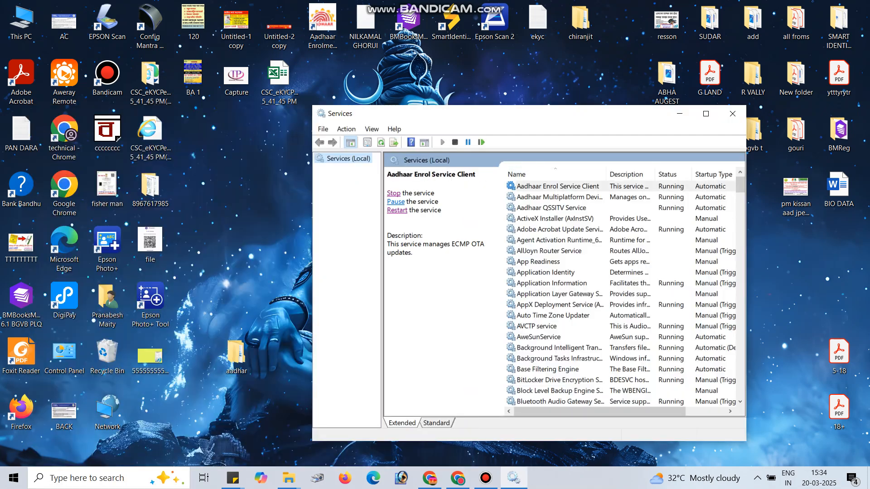
Step: Restart the Aadhaar Enrol Service Client, Aadhaar Multiplatform Device Manager and Aadhaar QSSITV Service
left_click(394, 194)
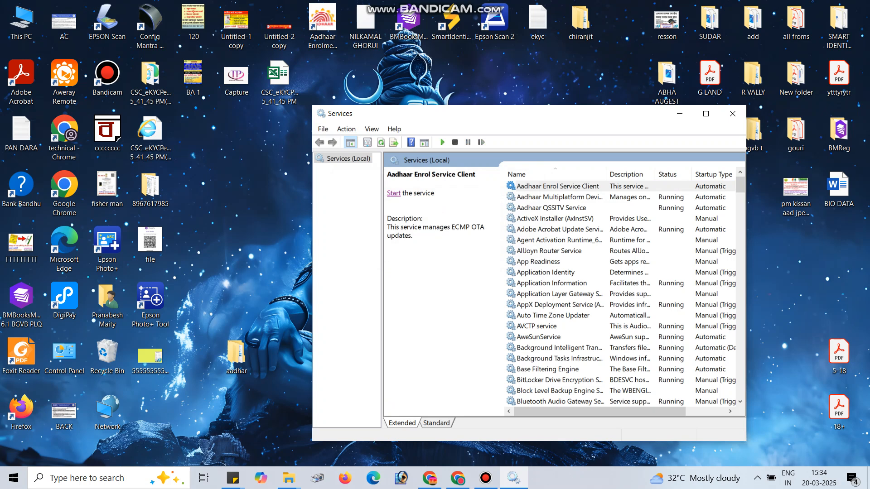
left_click(394, 194)
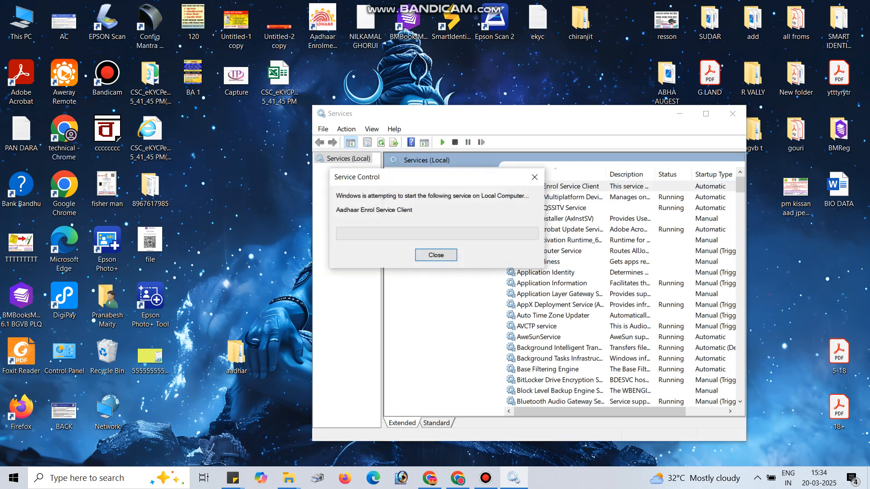
left_click(560, 197)
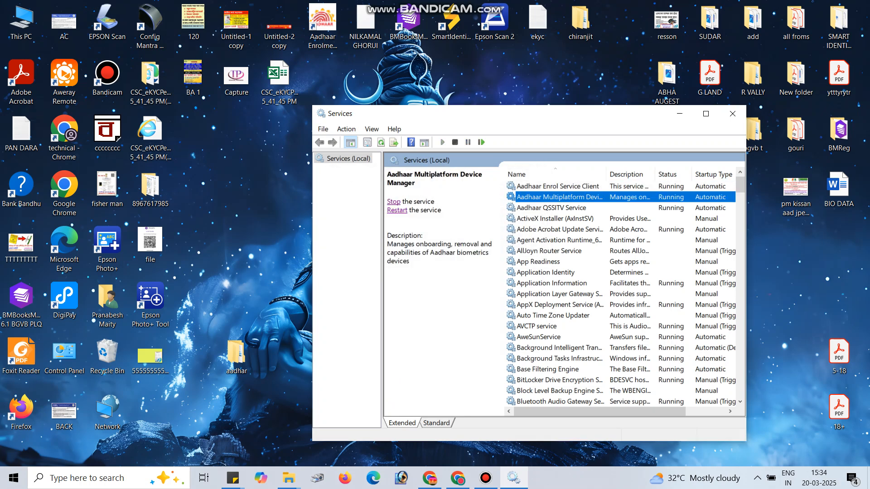
left_click(393, 201)
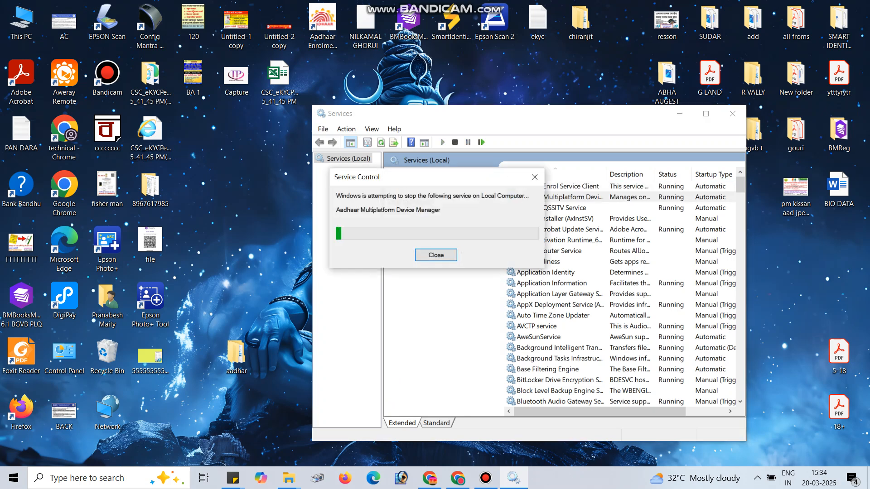
mouse_move(289, 478)
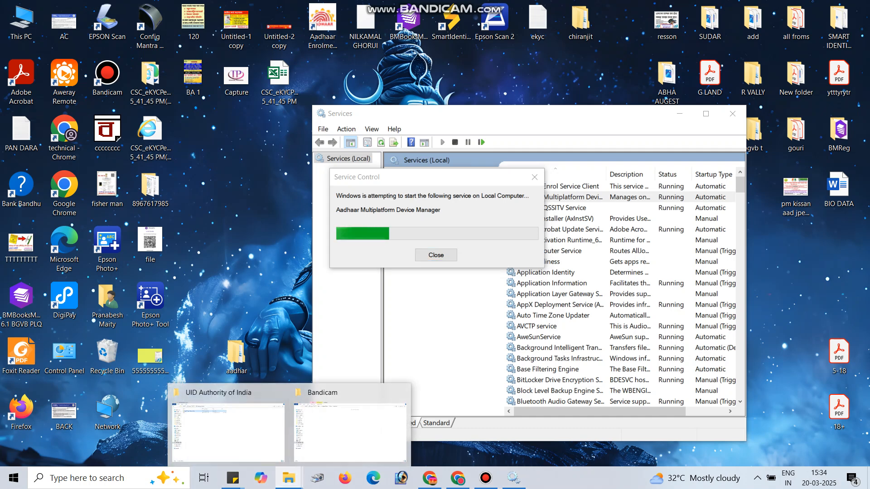
left_click(552, 208)
left_click(397, 202)
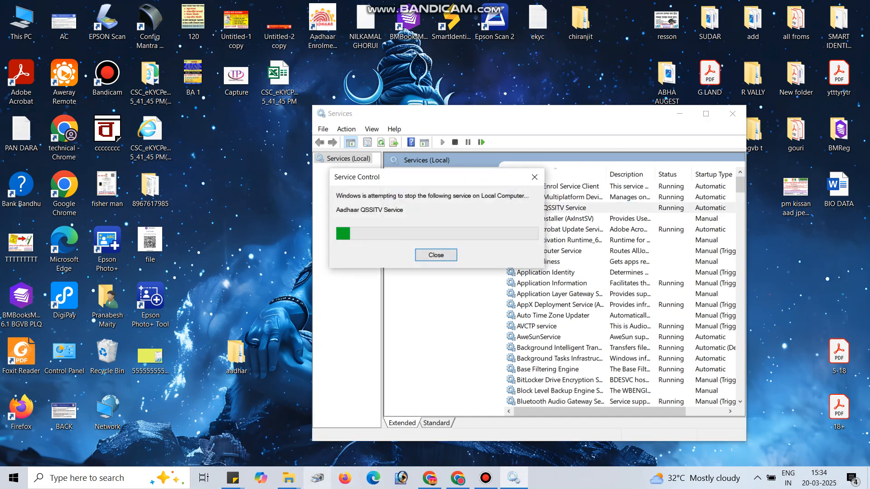
Step: Check the contents of the seed folder inside UID Authority of India\Aadhaar Enrolment Client on the C: drive, and close the folder
left_click(288, 478)
left_click(231, 430)
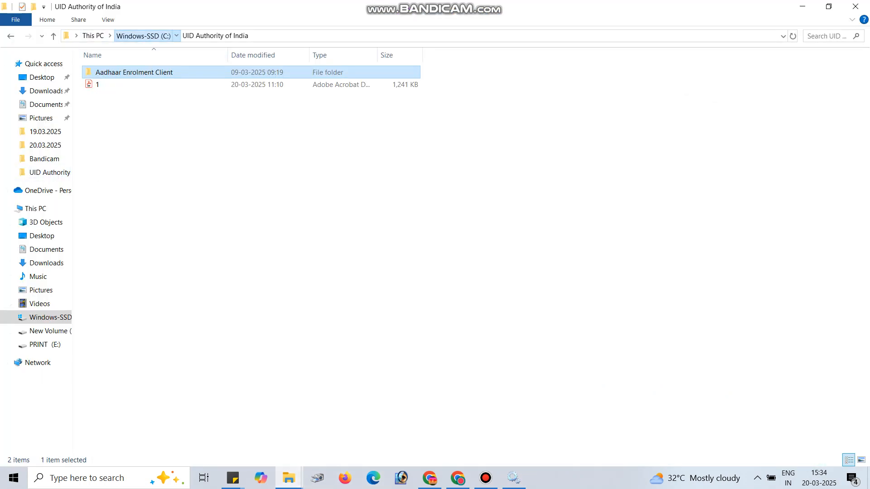
left_click(143, 36)
double_click(128, 305)
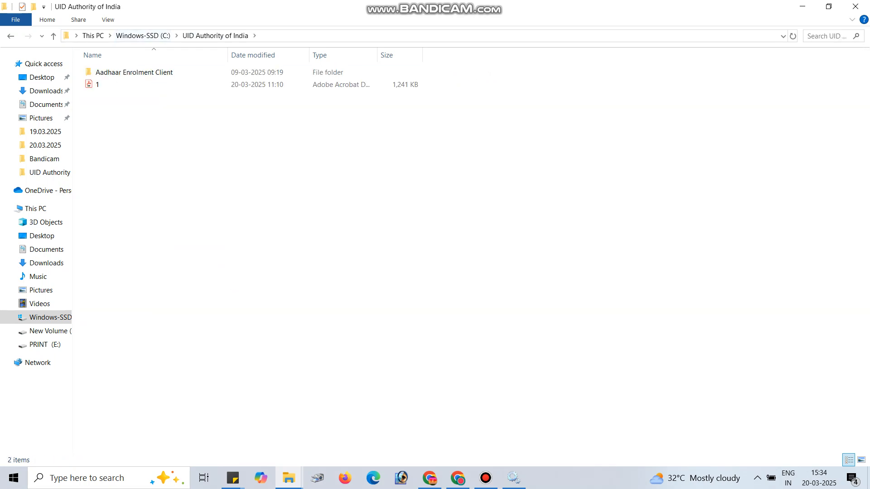
double_click(135, 72)
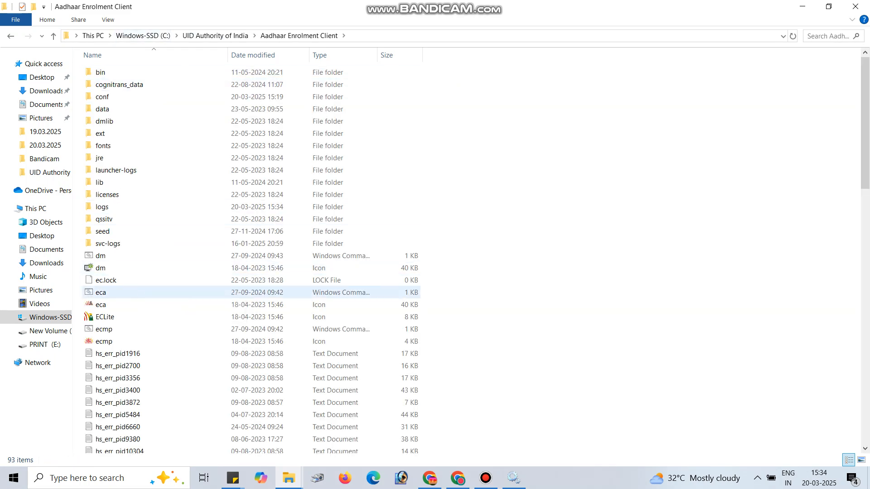
left_click(131, 232)
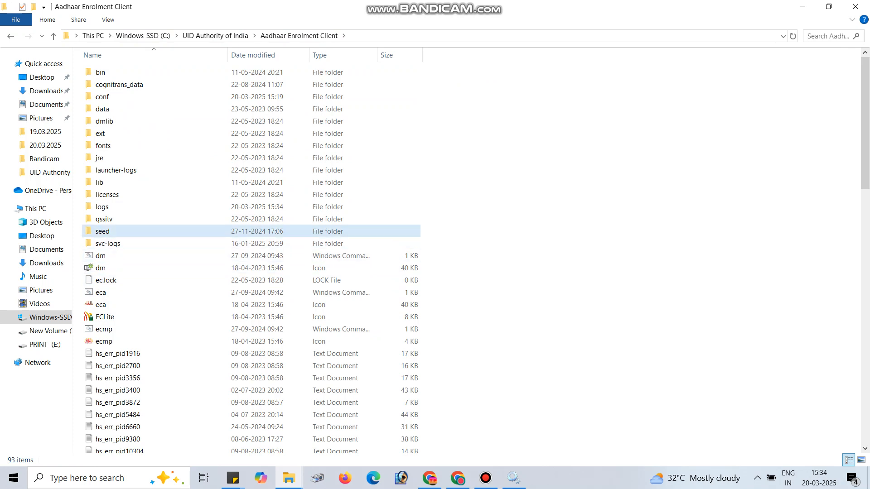
double_click(131, 232)
right_click(222, 157)
left_click(252, 204)
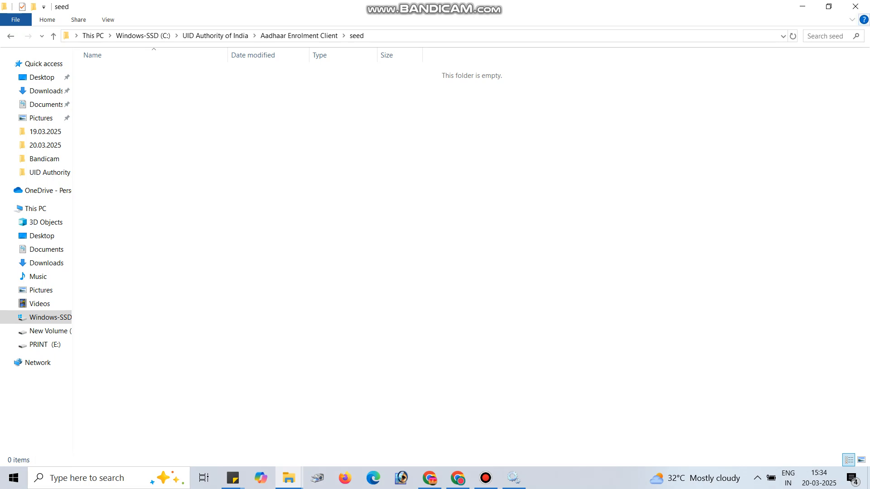
left_click(855, 7)
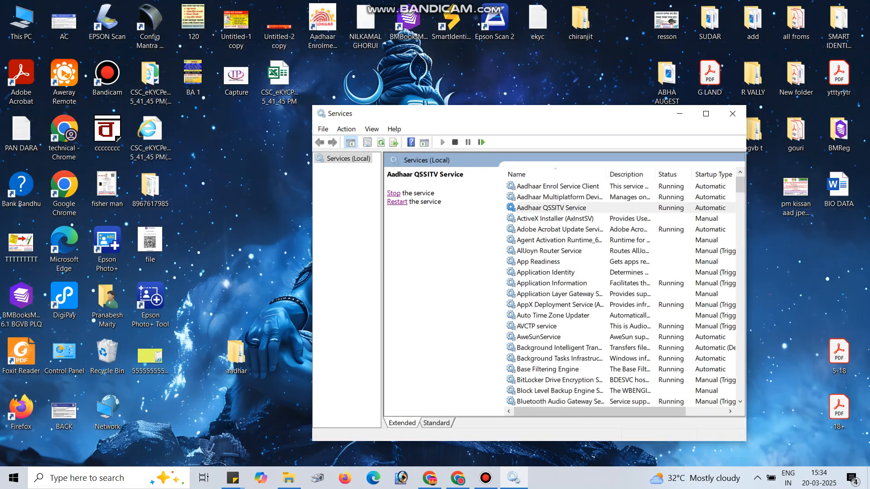
right_click(261, 165)
left_click(281, 200)
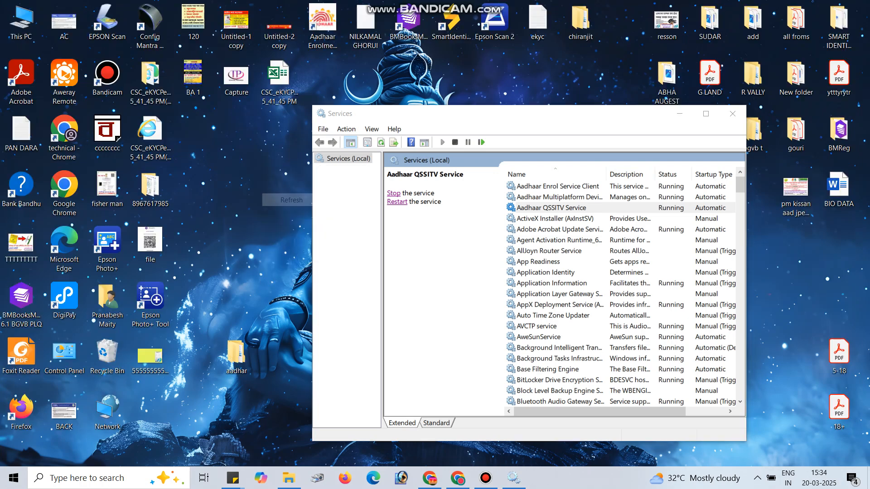
Step: Stop the Aadhaar Enrol Service Client, Aadhaar Multiplatform Device Manager and Aadhaar QSSITV Service
left_click(558, 186)
left_click(393, 193)
left_click(559, 197)
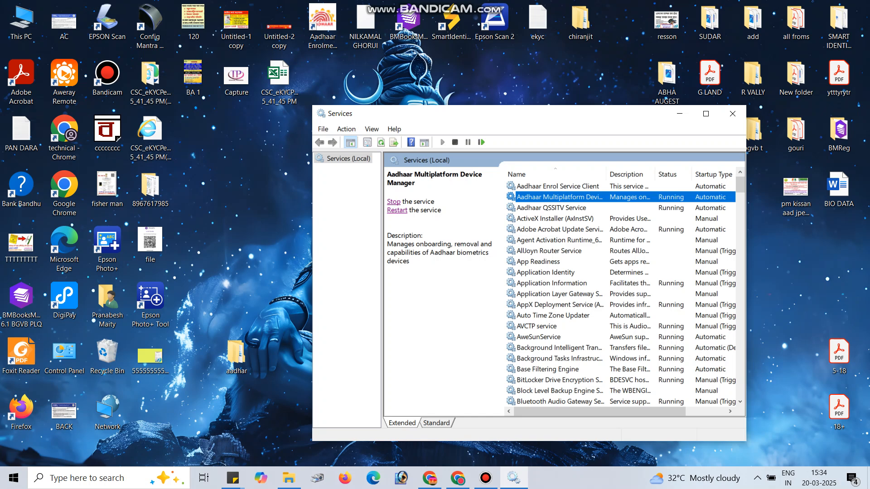
left_click(393, 201)
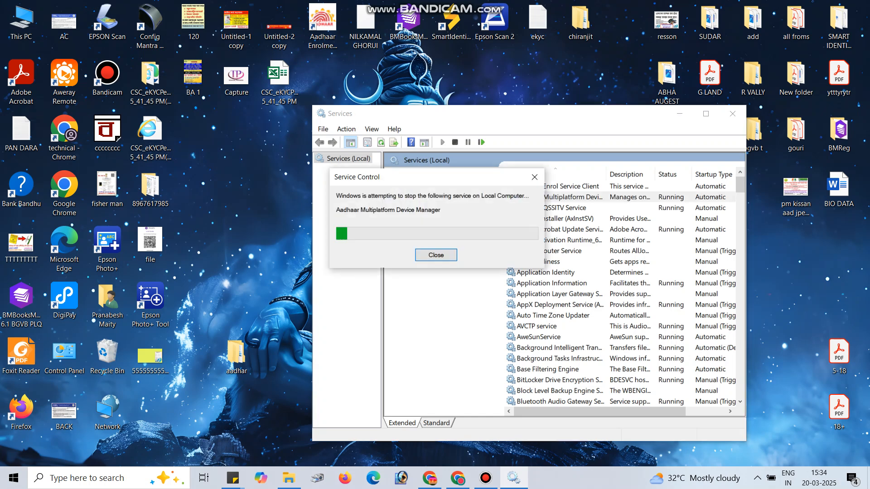
left_click(551, 207)
left_click(393, 193)
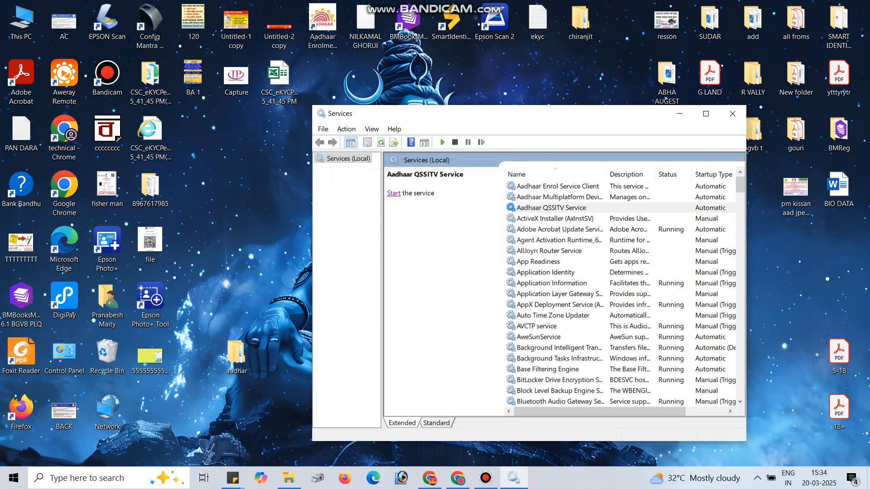
Step: Open the UID Authority of India folder on the C: drive in File Explorer, and minimize it along with the Services console
left_click(289, 478)
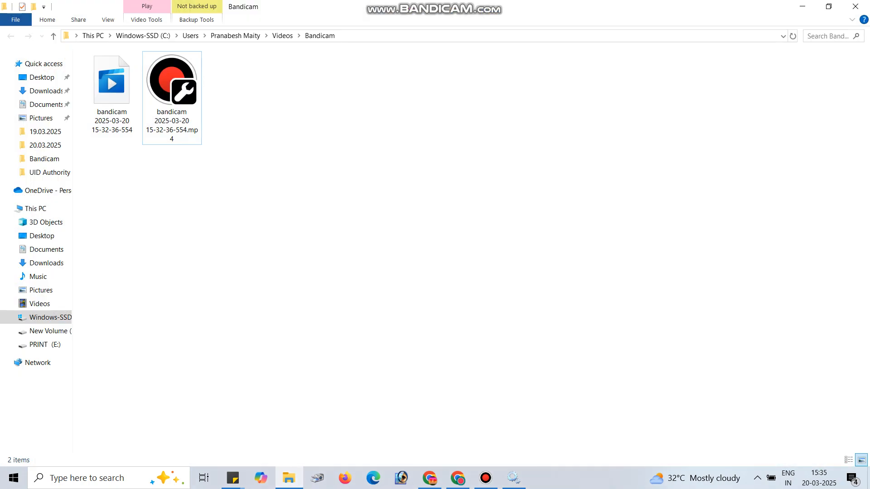
left_click(93, 36)
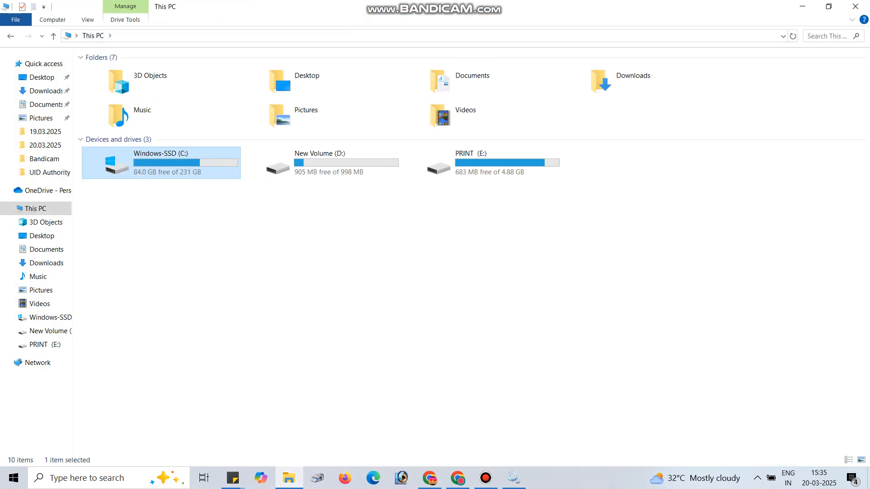
double_click(167, 164)
double_click(129, 305)
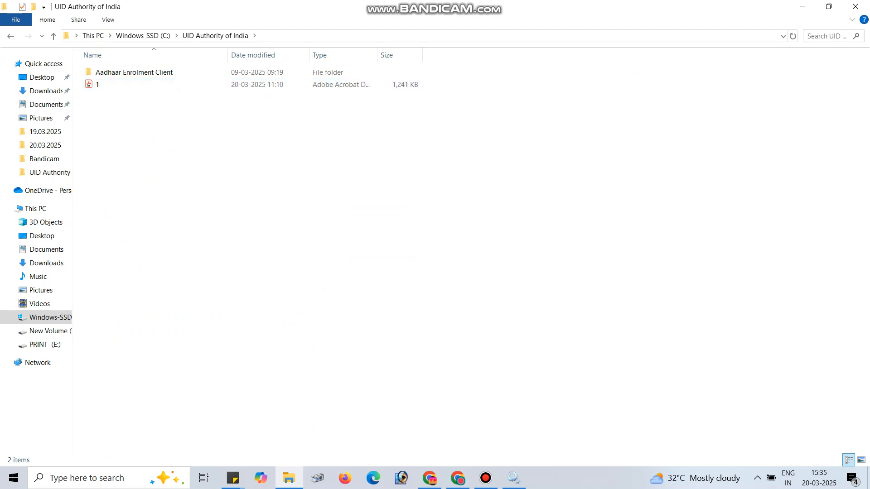
left_click(803, 6)
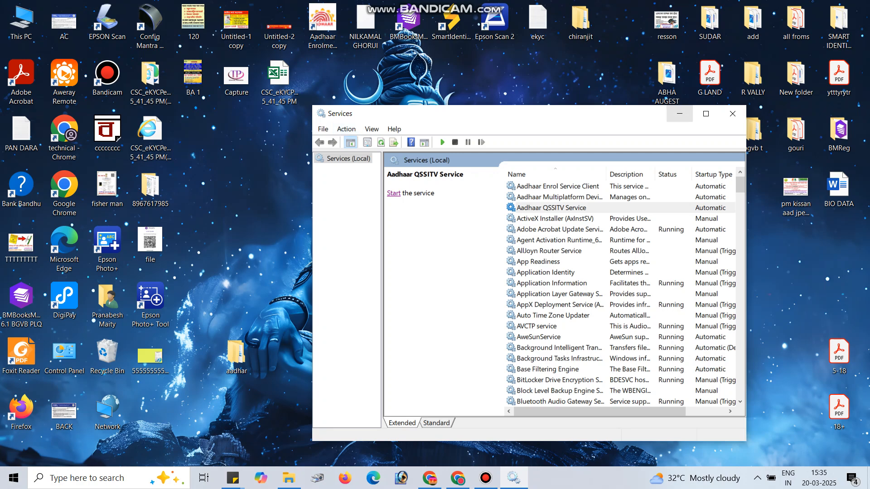
left_click(680, 114)
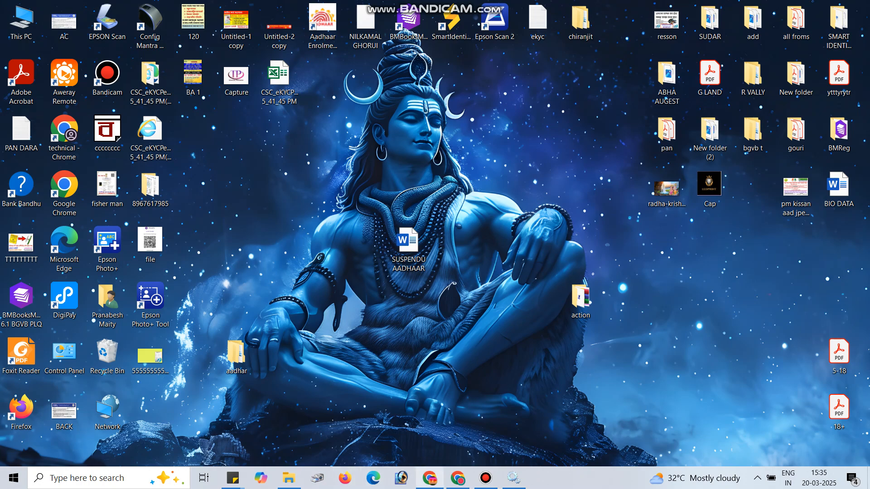
Step: Switch to Chrome and show the downloaded proxy.properties file in its folder from the download history
left_click(429, 478)
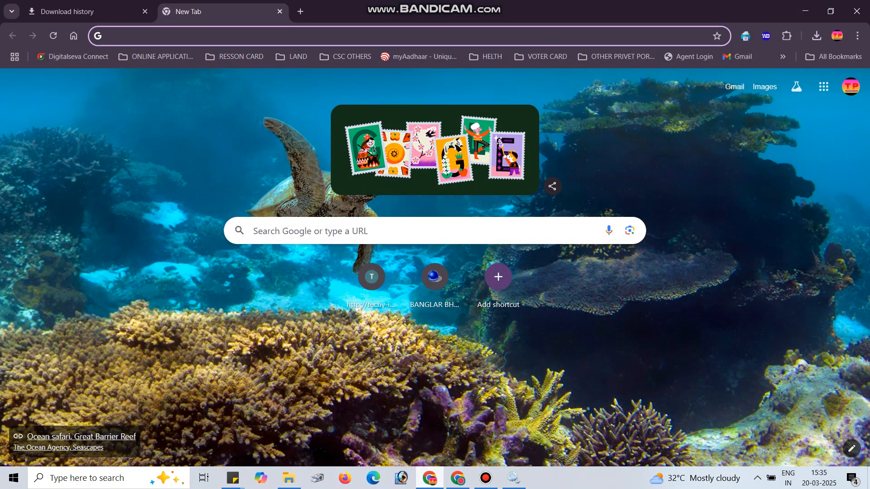
left_click(86, 12)
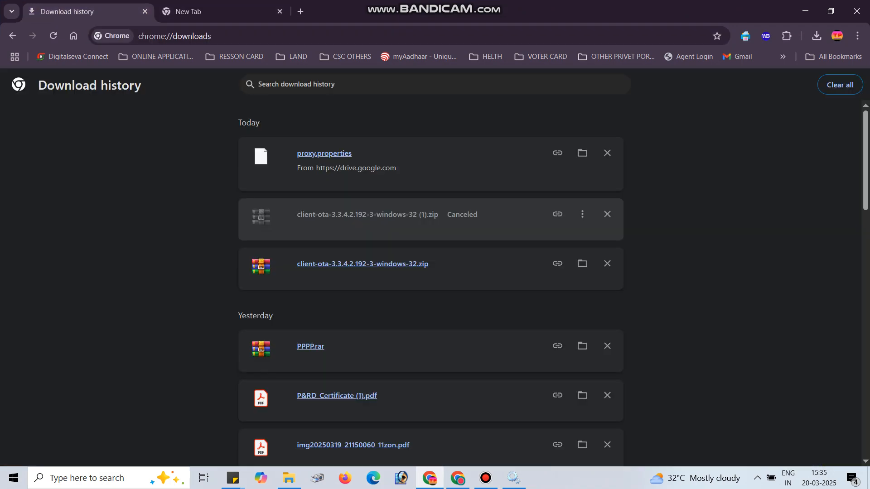
left_click(583, 153)
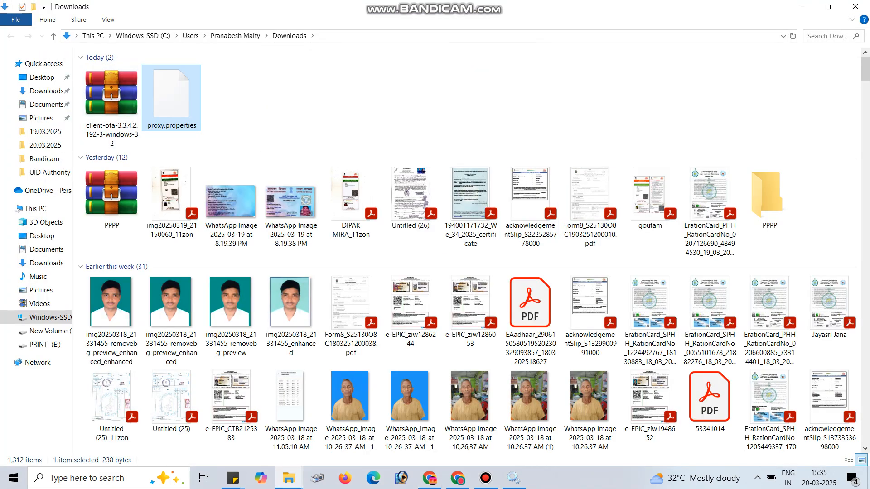
Step: Refresh the Downloads folder and extract the client-ota-3.3.4.2.192-3-windows-32 archive into a folder of the same name
right_click(278, 89)
left_click(309, 136)
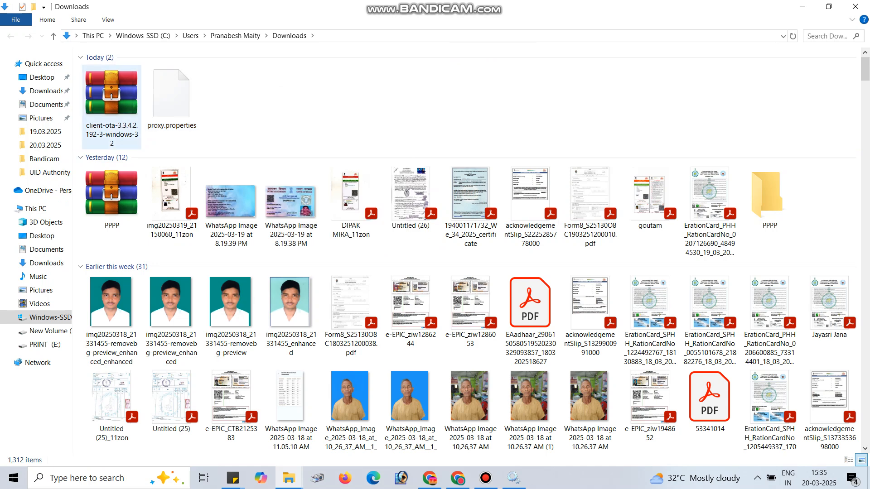
left_click(112, 105)
right_click(105, 96)
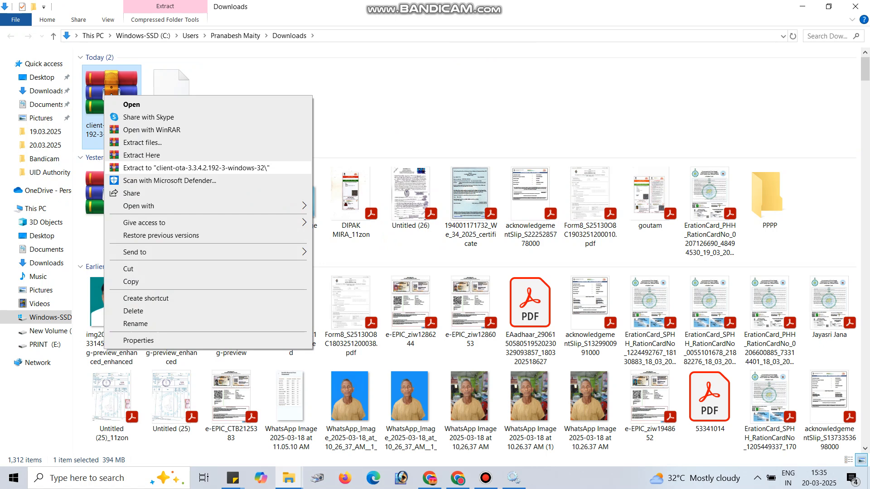
left_click(195, 168)
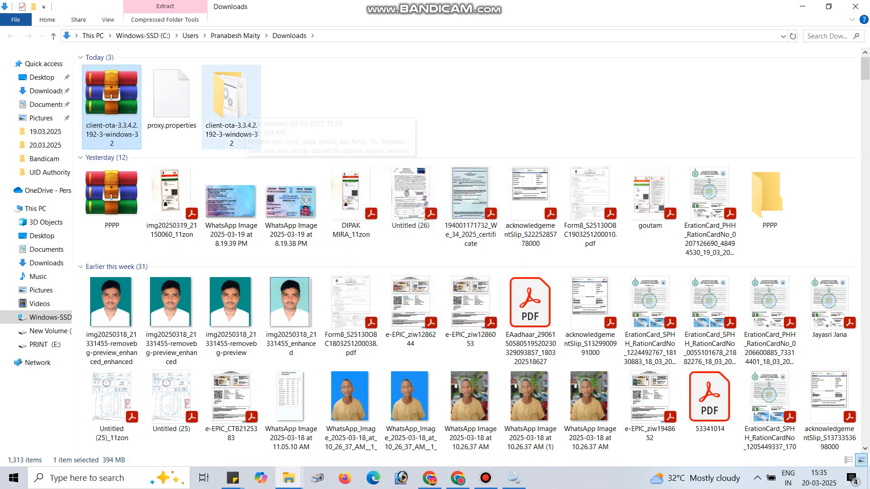
Step: Copy all files and folders inside the extracted client-ota-3.3.4.2.192-3-windows-32 folder, and minimize its window
left_click(244, 108)
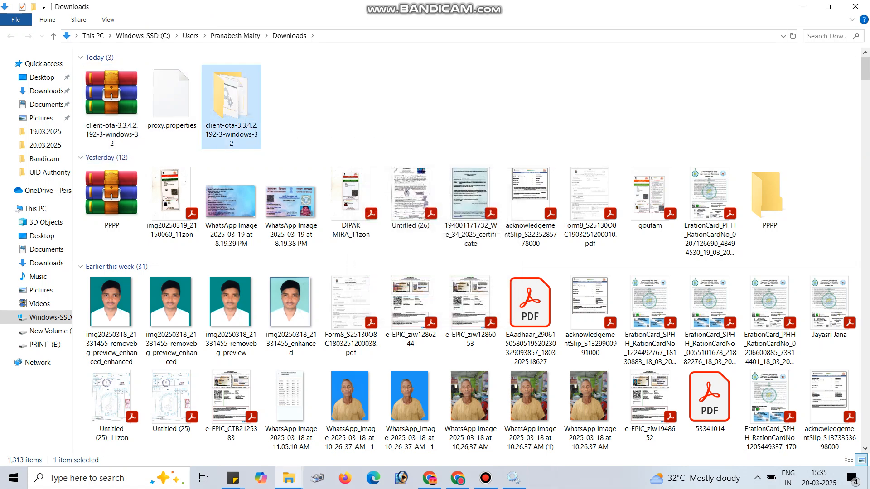
key("Return")
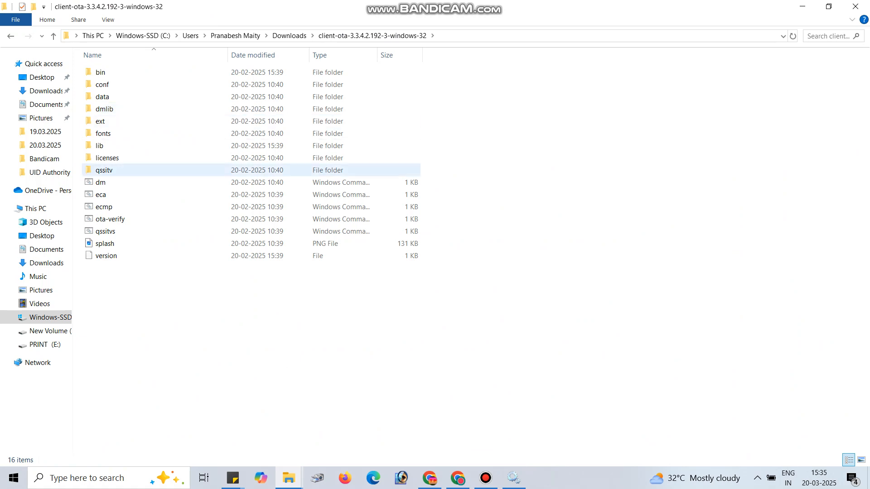
key("ctrl+a")
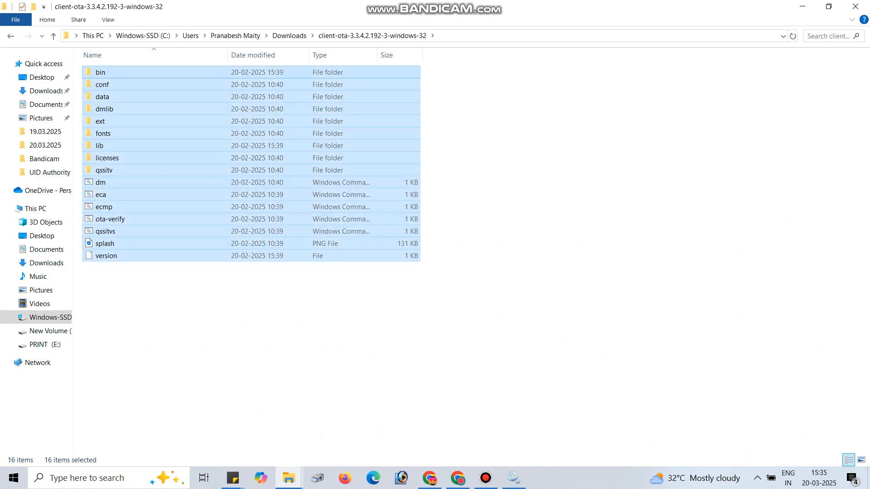
right_click(168, 163)
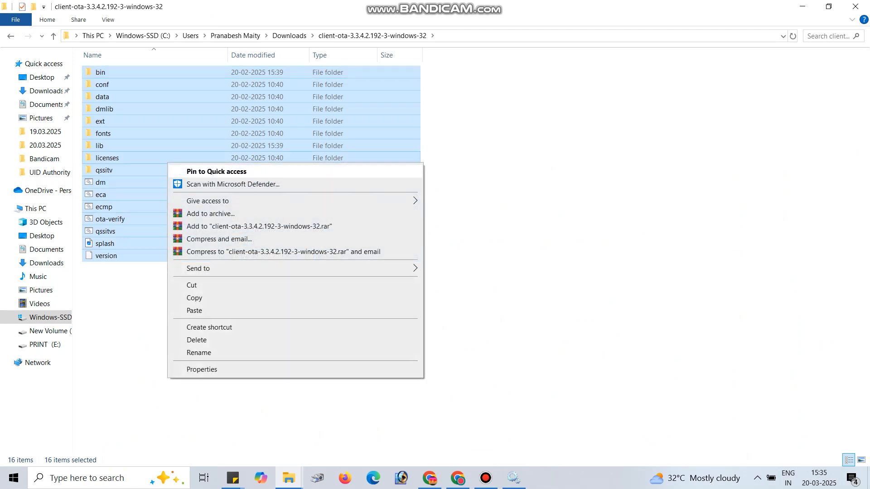
left_click(194, 297)
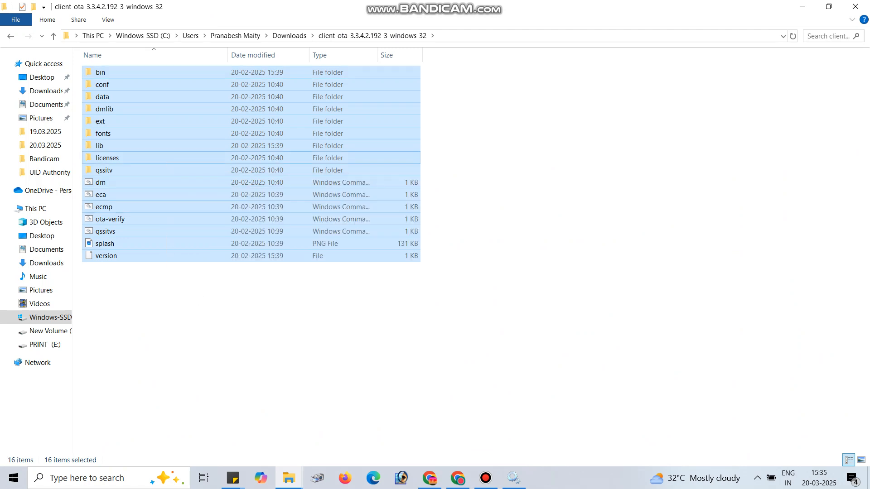
left_click(802, 6)
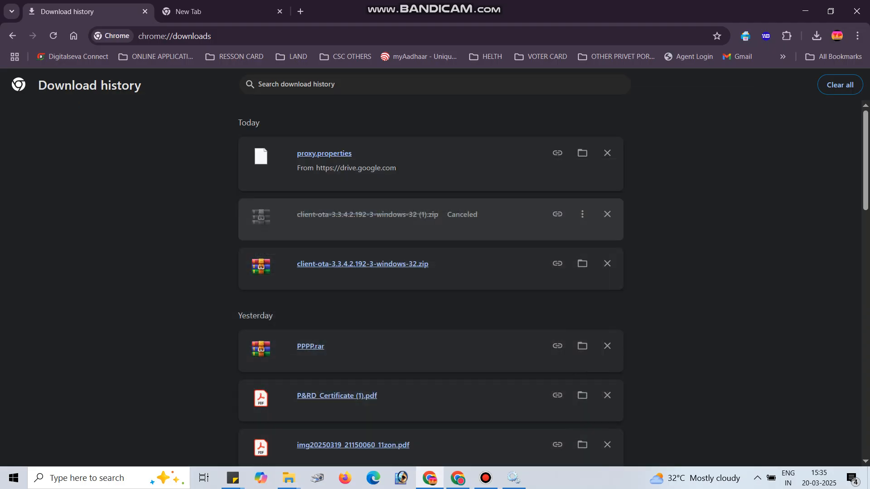
Step: Close the UID Authority of India folder, minimize Chrome, and open the file location of the desktop's Aadhaar Enrolment Client shortcut
mouse_move(289, 478)
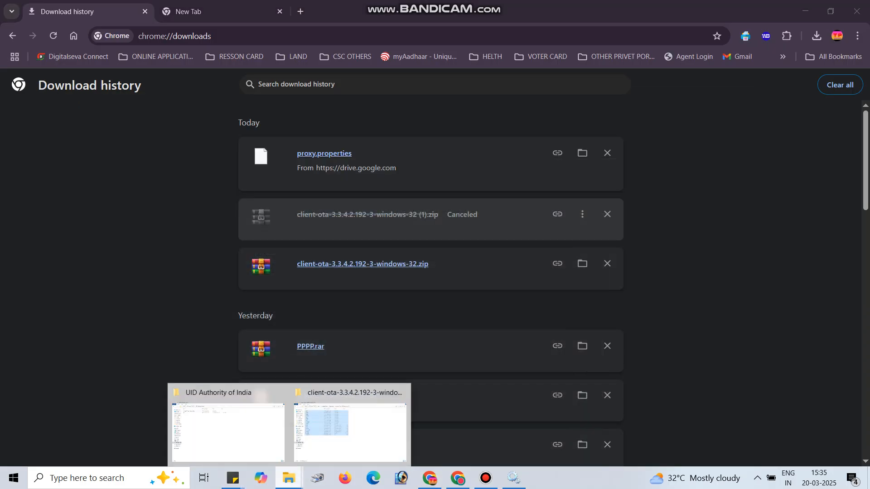
left_click(226, 423)
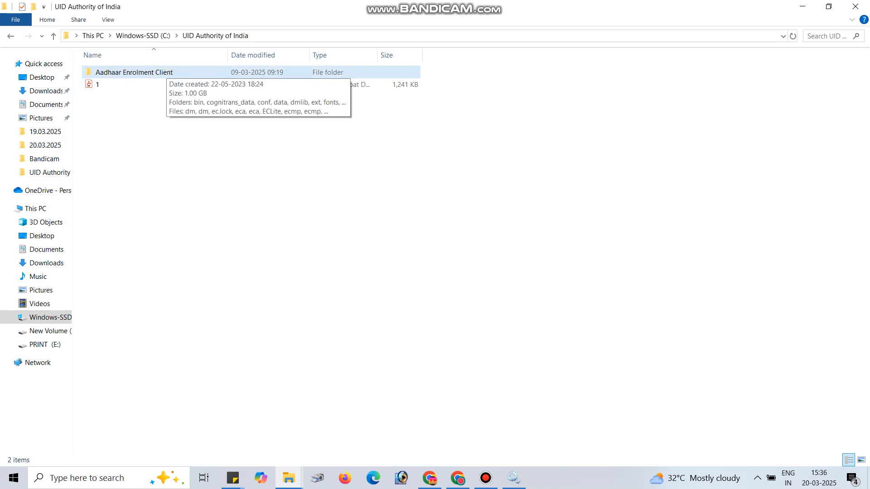
left_click(856, 7)
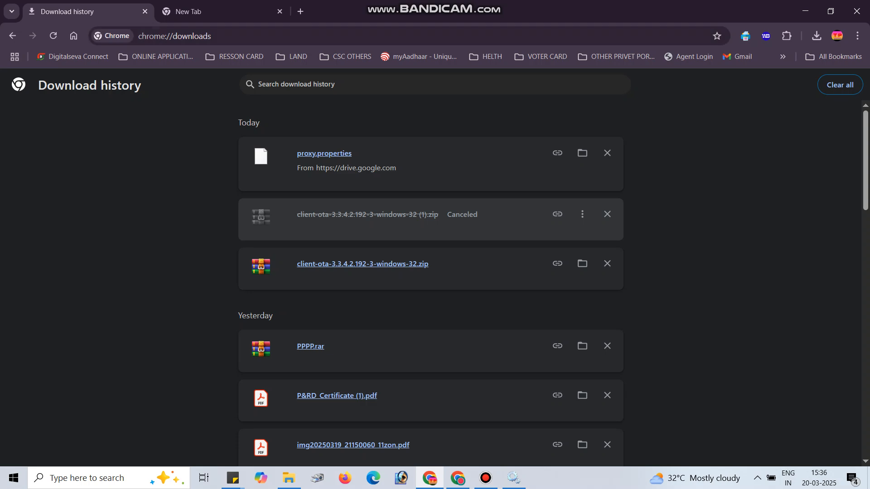
left_click(804, 11)
right_click(328, 25)
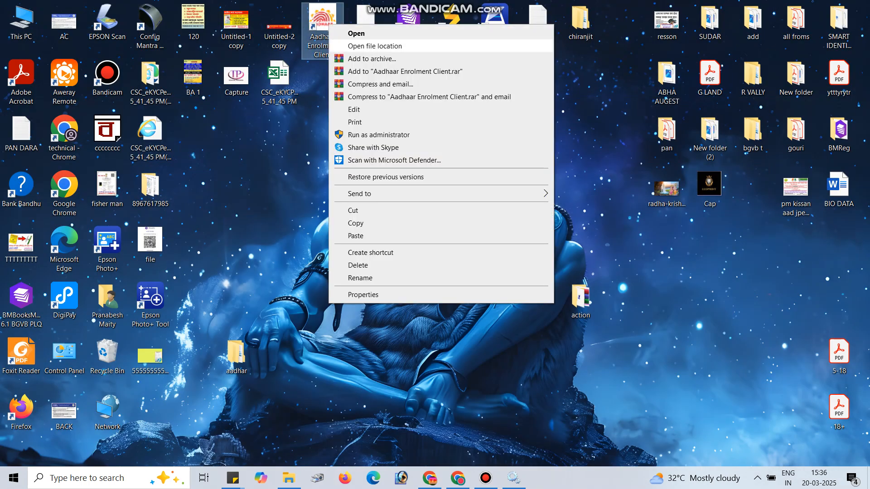
key("Return")
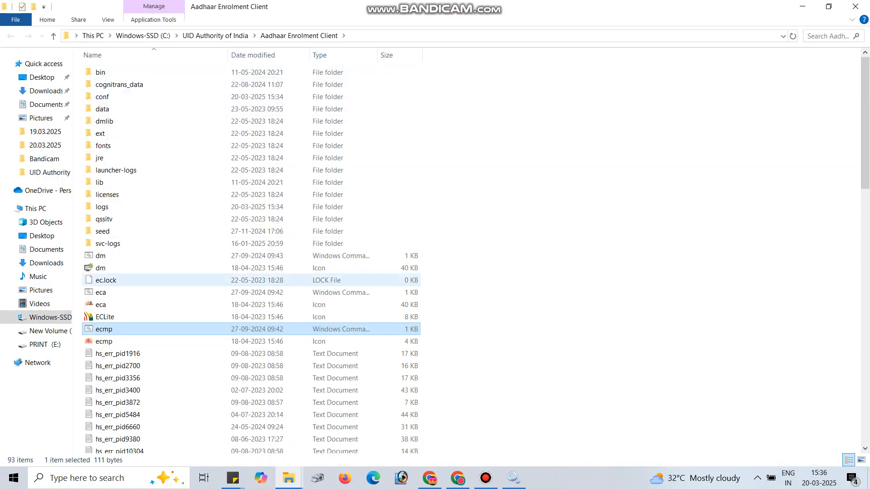
key("Escape")
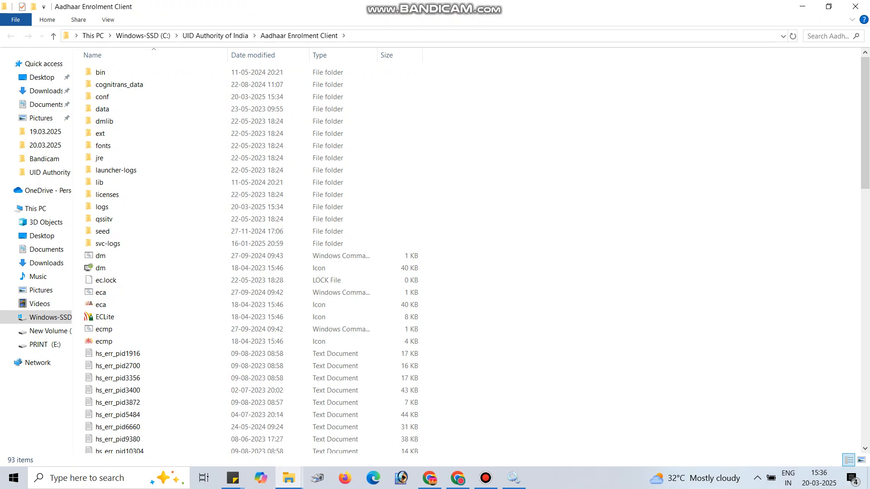
Step: Check the status of the three Aadhaar services in the Services console, and minimize the console
right_click(585, 123)
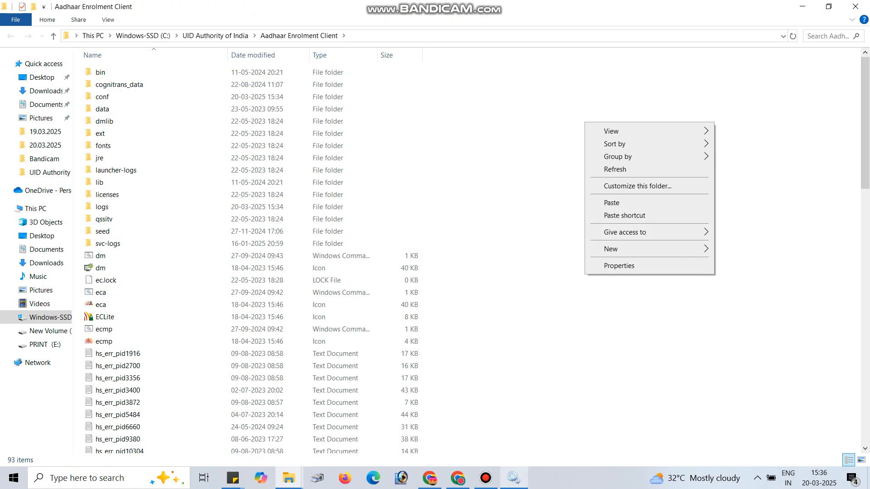
left_click(514, 478)
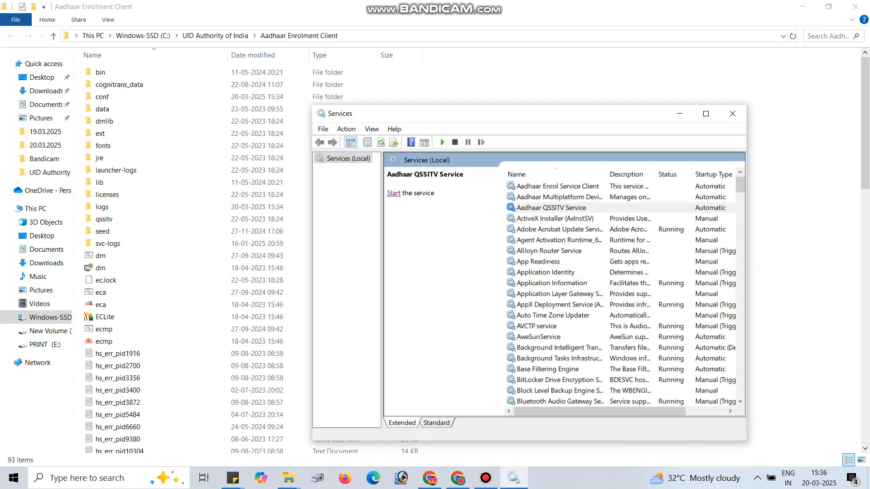
key("Up")
key("Up")
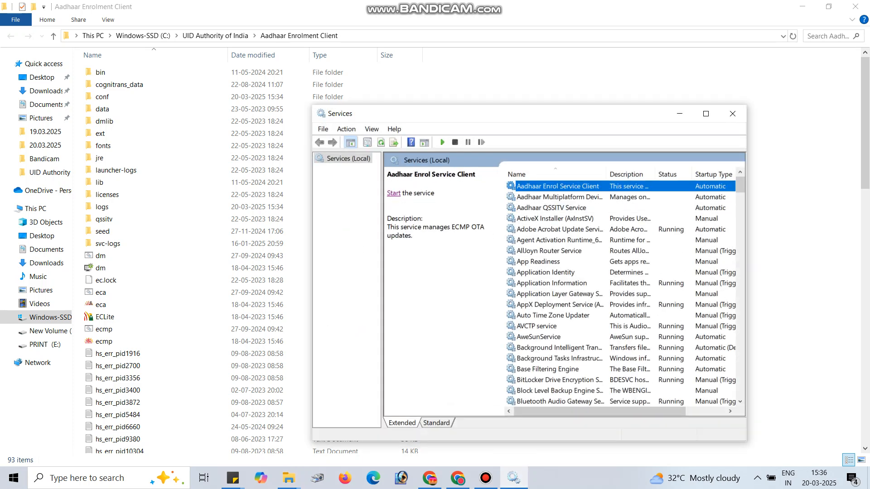
left_click(514, 478)
Step: Paste the copied client files into the Aadhaar Enrolment Client folder, replacing the files with the same names, and refresh the folder
right_click(532, 137)
left_click(559, 217)
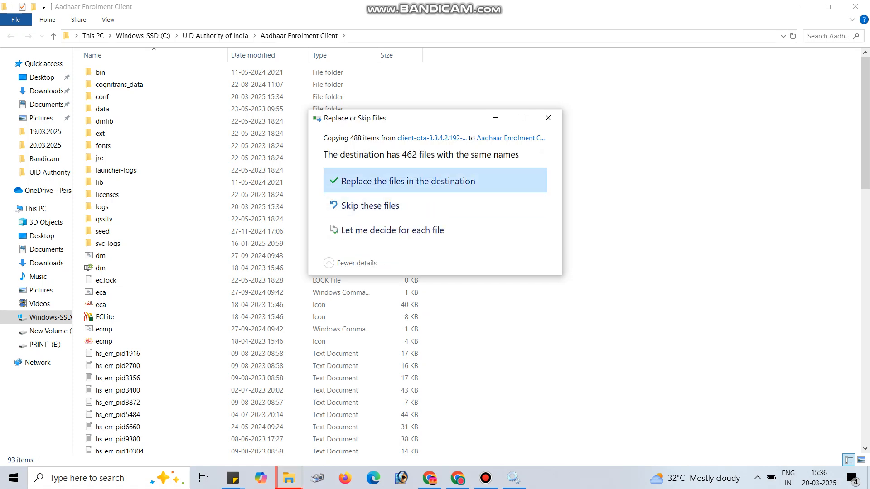
left_click(408, 180)
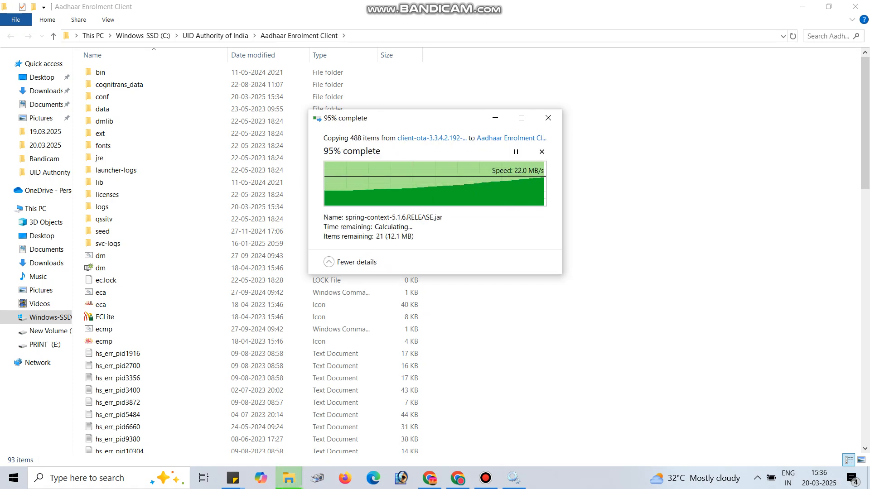
right_click(597, 97)
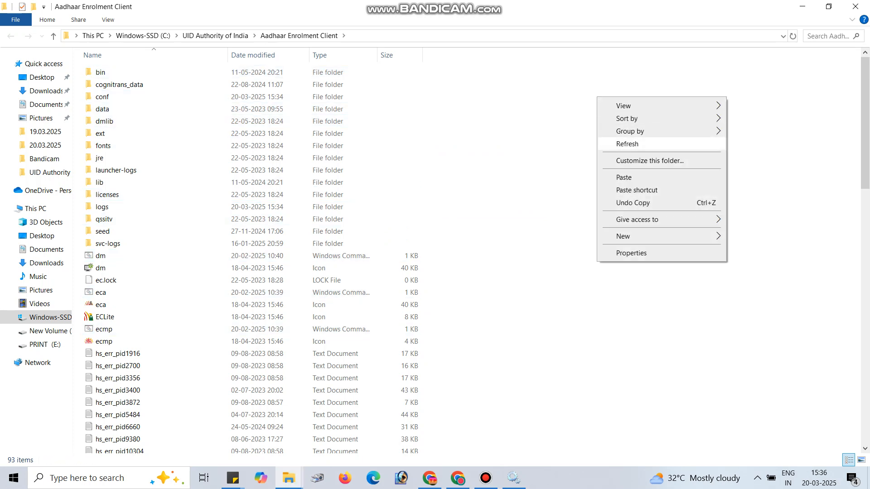
left_click(627, 144)
right_click(581, 104)
left_click(611, 151)
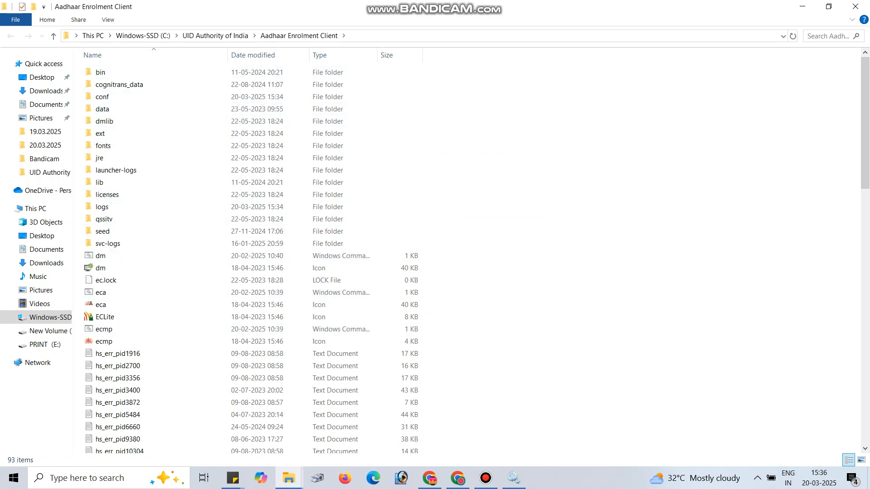
right_click(592, 112)
left_click(622, 159)
Step: Close the client-ota-3.3.4.2.192-3-windows-32 and Aadhaar Enrolment Client folder windows
left_click(288, 478)
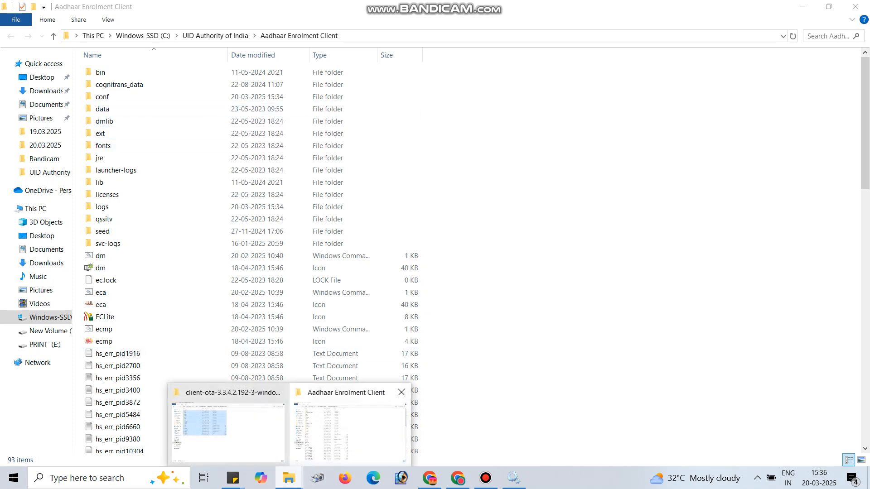
left_click(280, 392)
left_click(341, 393)
Step: Copy the proxy.properties file from the Downloads folder, and close the folder
double_click(21, 22)
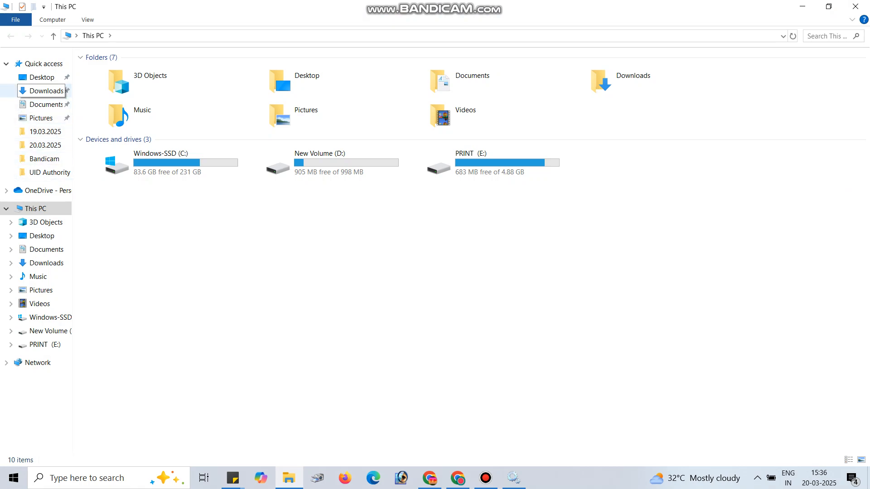
left_click(45, 91)
left_click(273, 127)
right_click(282, 113)
left_click(309, 285)
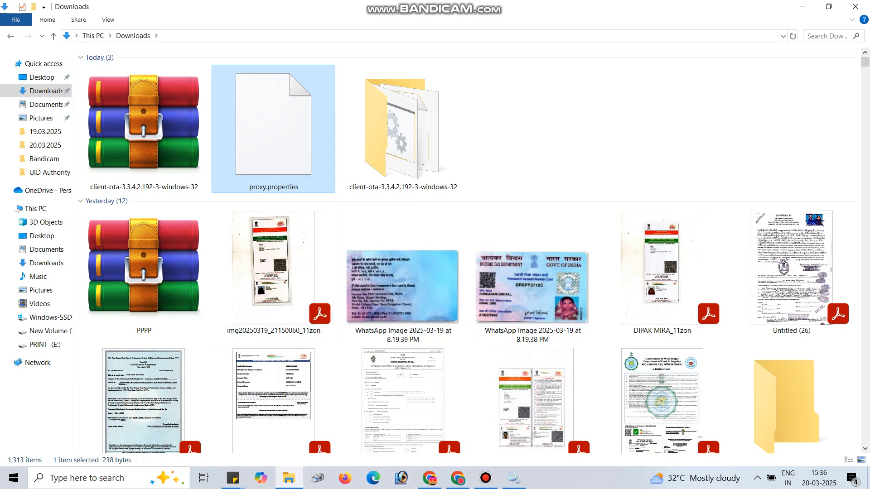
left_click(856, 7)
Step: Open the conf folder in the file location of the desktop's Aadhaar Enrolment Client shortcut
right_click(322, 10)
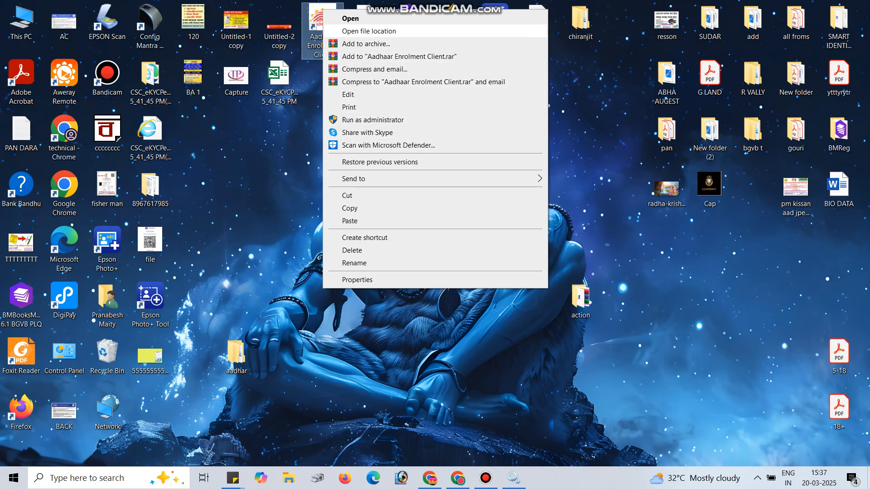
key("Return")
left_click_drag(866, 202, 866, 132)
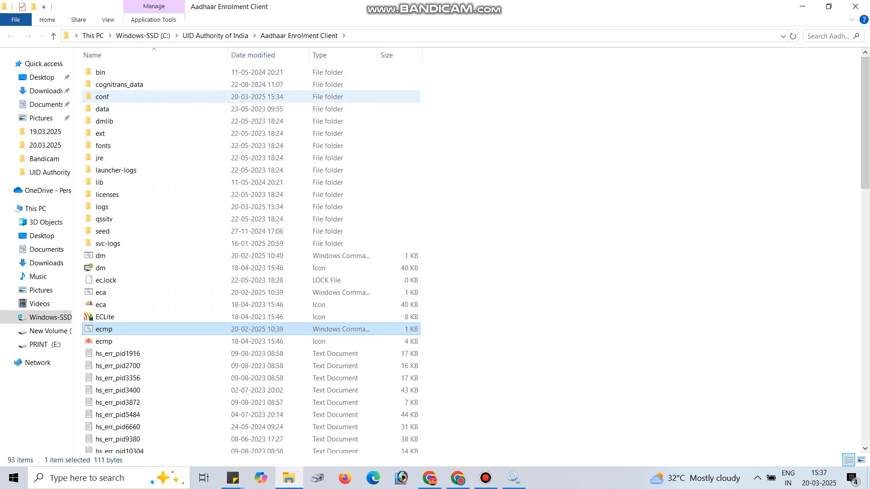
double_click(102, 96)
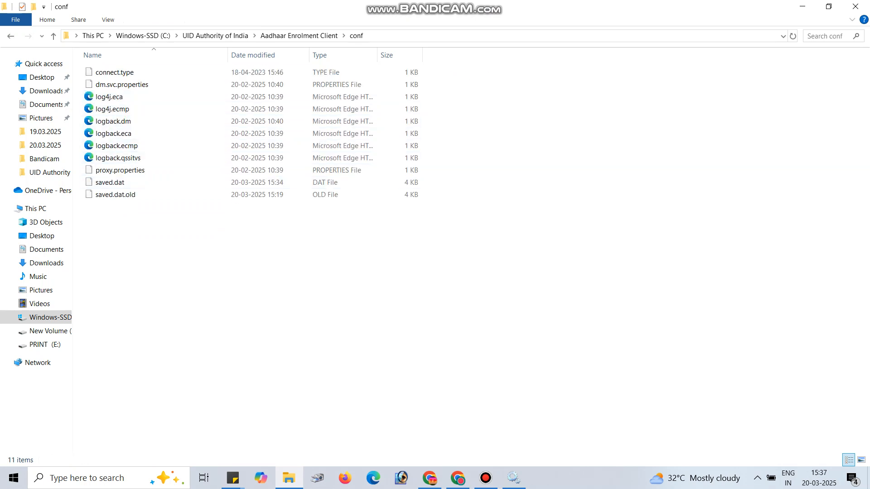
Step: Paste proxy.properties into the conf folder, replacing the existing file, and close the folder
right_click(189, 264)
left_click(213, 310)
right_click(108, 235)
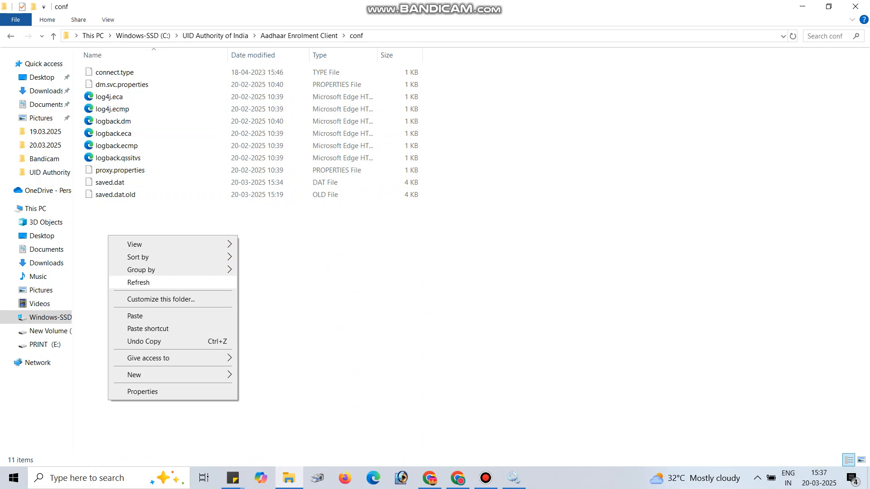
left_click(135, 316)
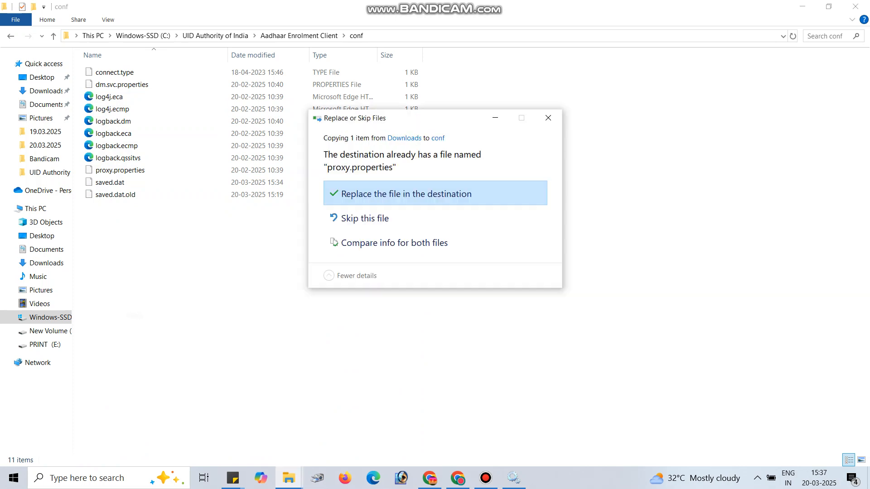
left_click(407, 193)
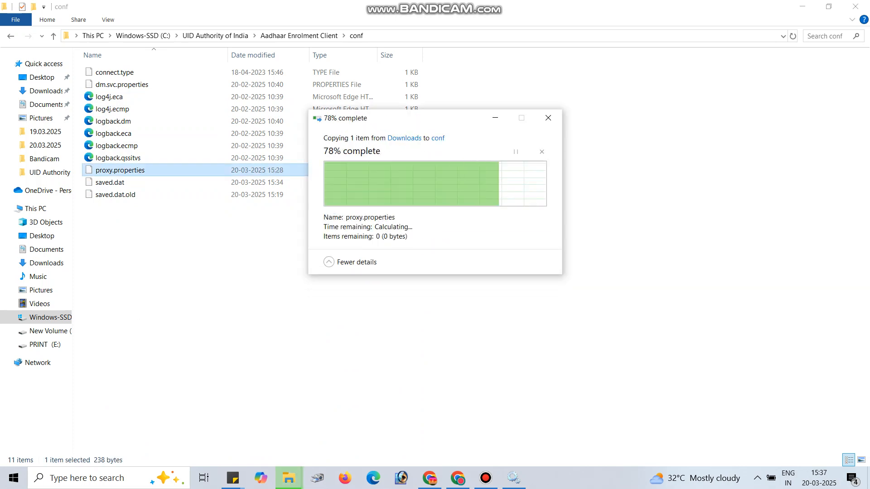
left_click(855, 7)
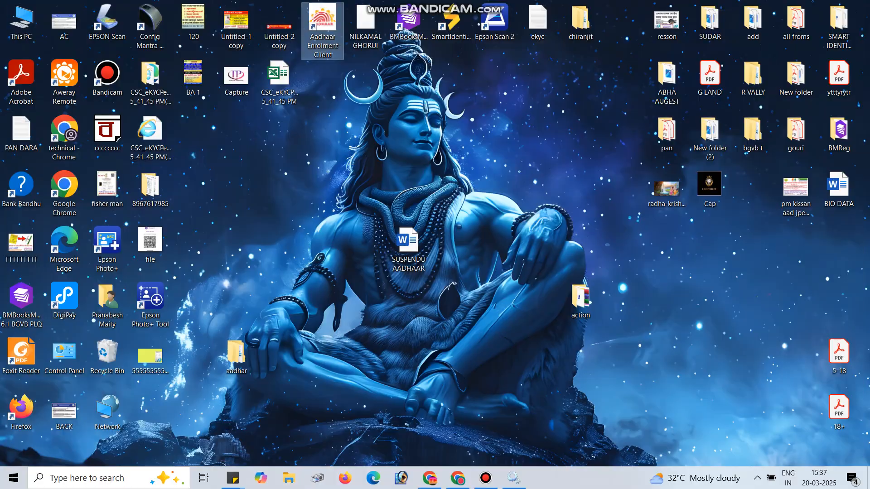
right_click(277, 152)
left_click(297, 188)
right_click(266, 179)
left_click(297, 213)
right_click(268, 182)
left_click(297, 216)
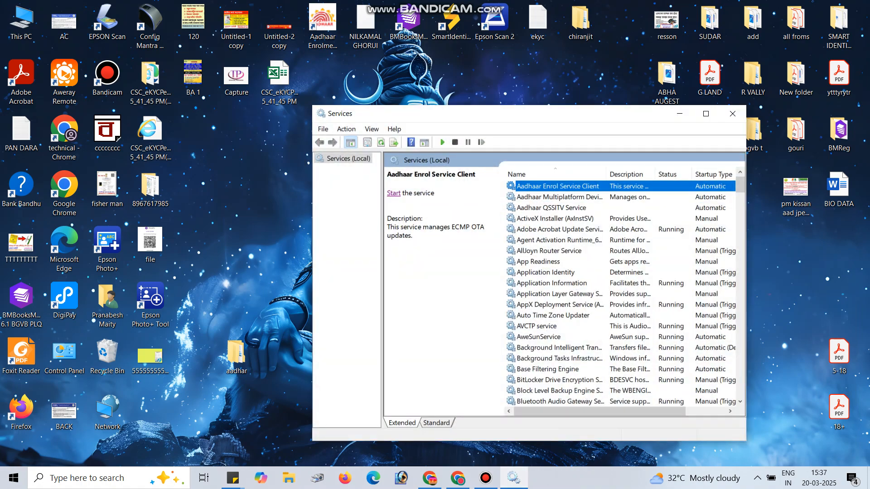
Step: Start the Aadhaar Enrol Service Client, Aadhaar Multiplatform Device Manager and Aadhaar QSSITV Service, and close the Services window
left_click(393, 193)
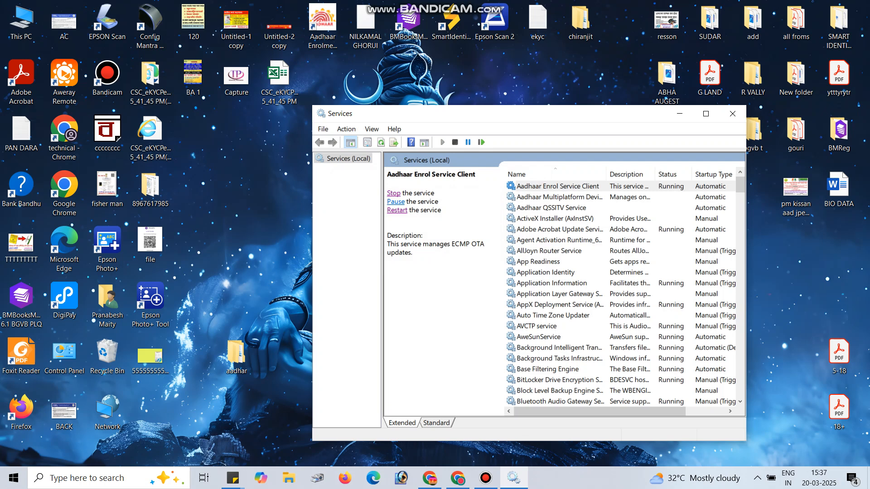
left_click(559, 197)
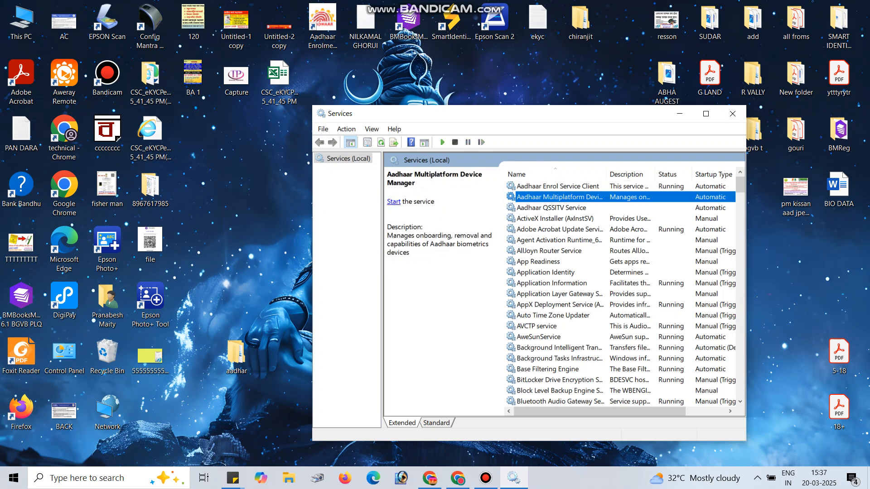
left_click(393, 201)
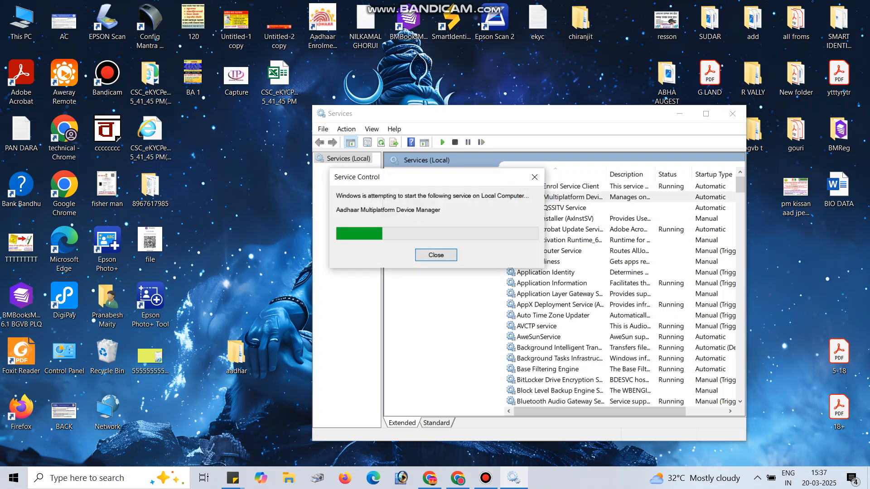
left_click(393, 193)
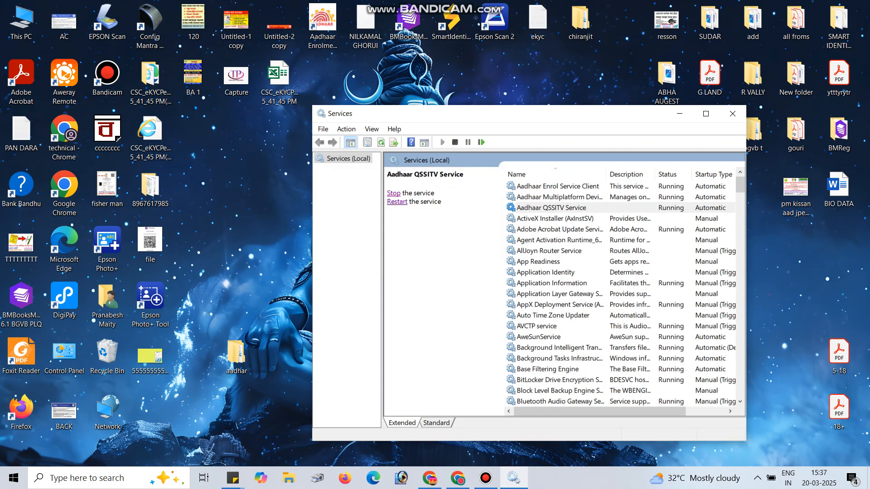
left_click(732, 114)
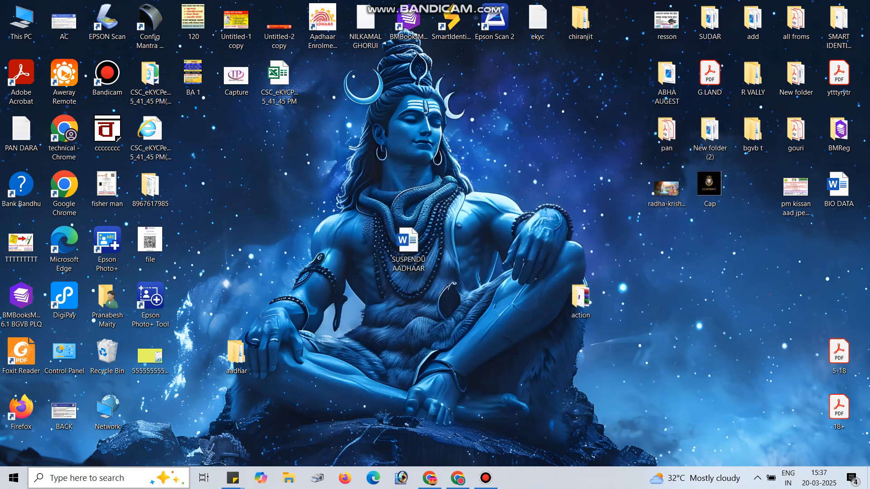
Step: Try to launch the ECA app, dismiss its error dialog, and refresh the desktop
left_click(101, 478)
type("c")
key("BackSpace")
type("eca")
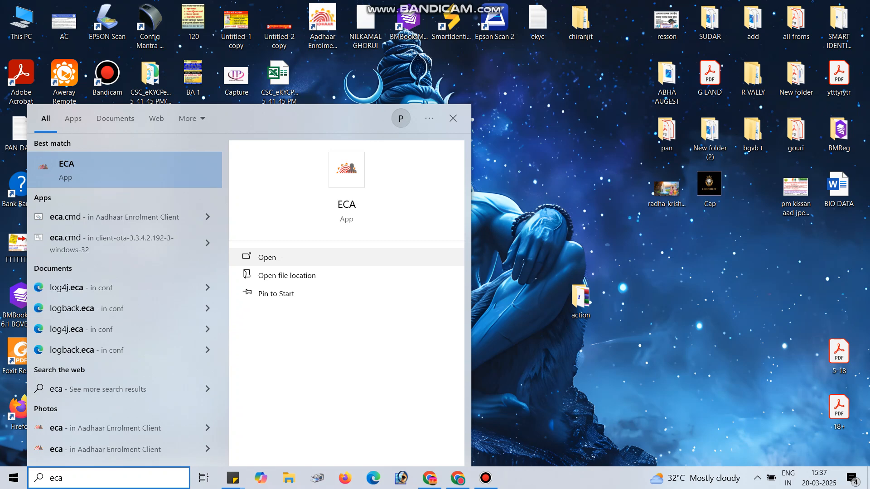
left_click(267, 258)
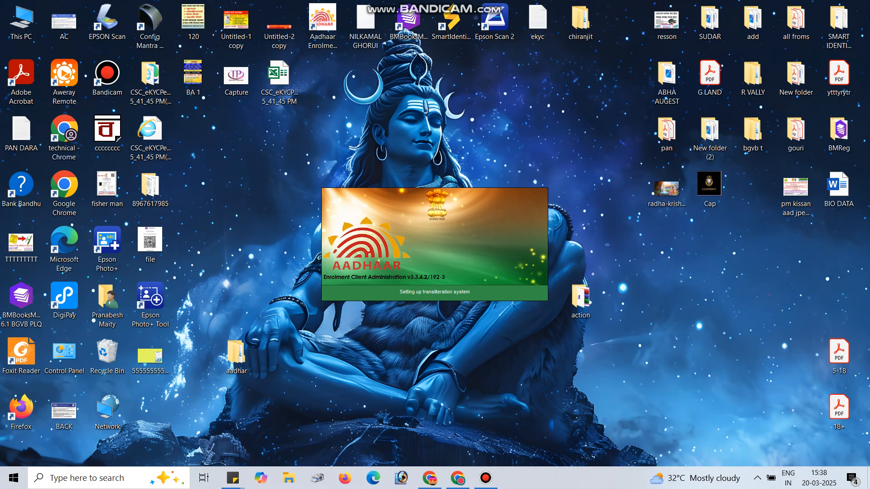
right_click(657, 252)
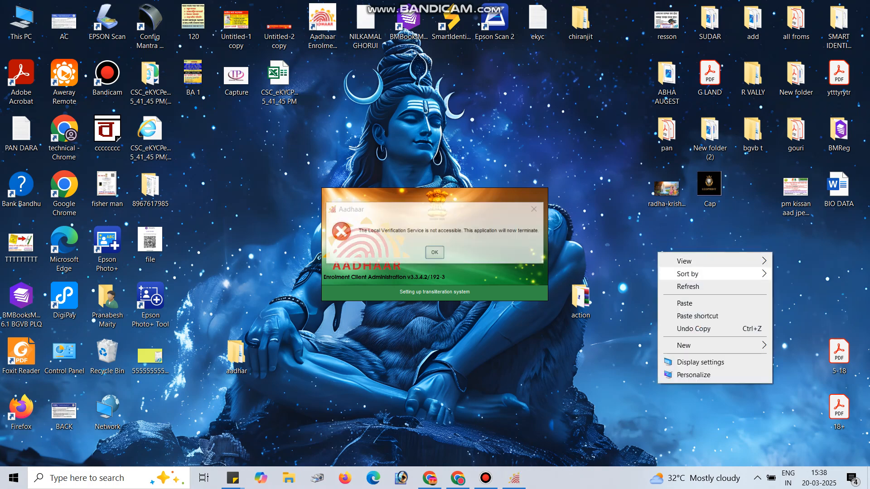
left_click(684, 286)
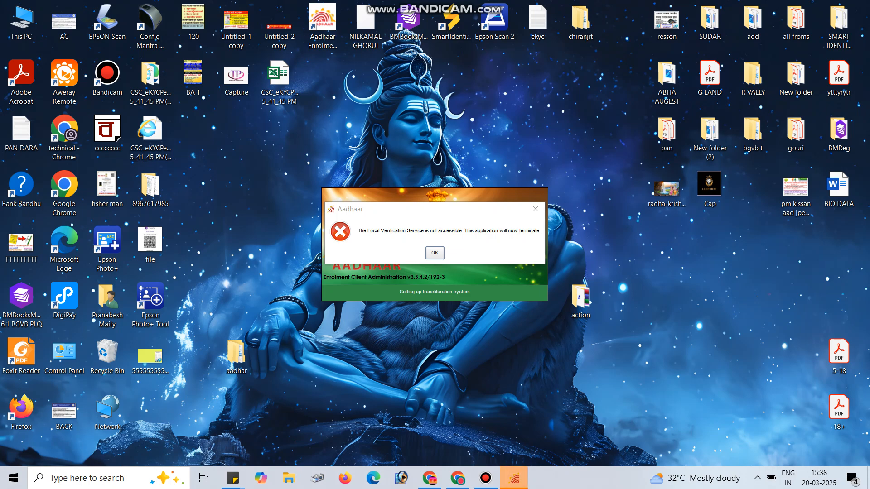
key("Return")
right_click(452, 182)
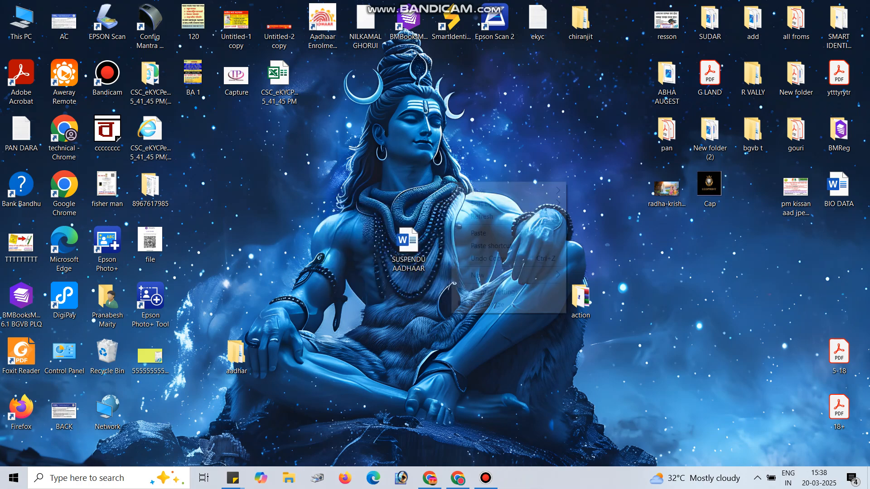
left_click(482, 216)
Step: Launch the ECA app again to check that the Aadhaar Administrator Login loads, and cancel the login
left_click(109, 478)
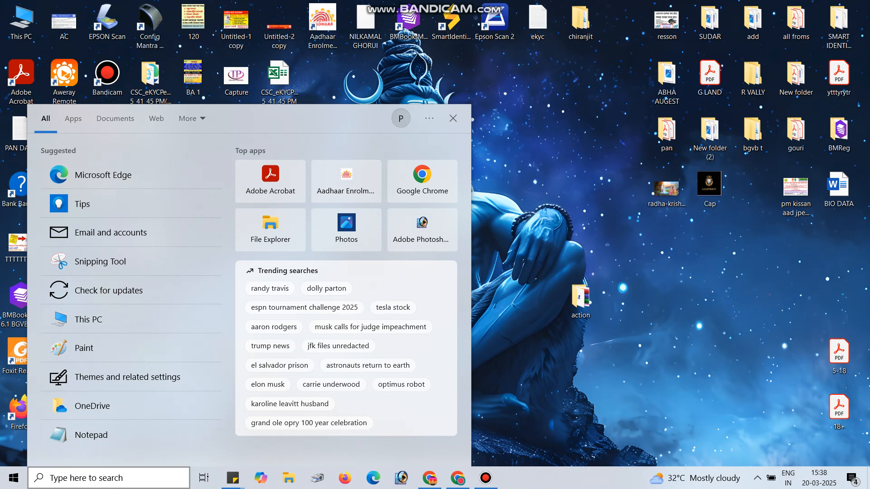
type("eca")
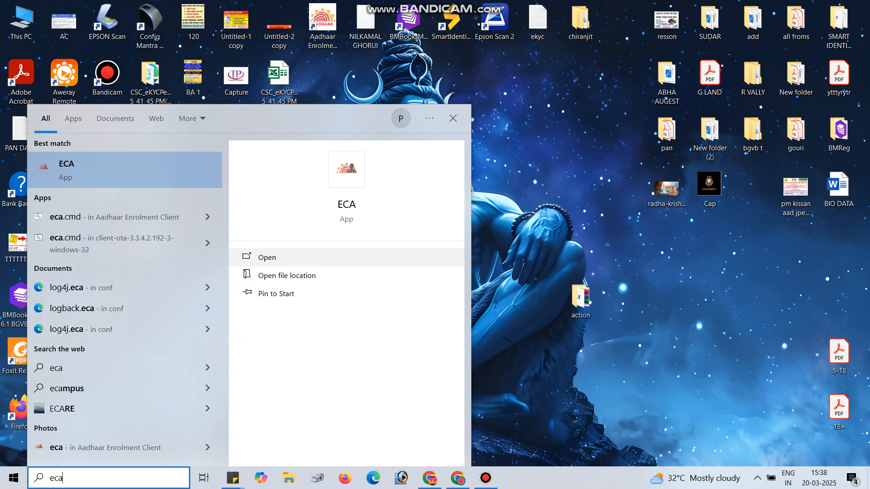
left_click(268, 257)
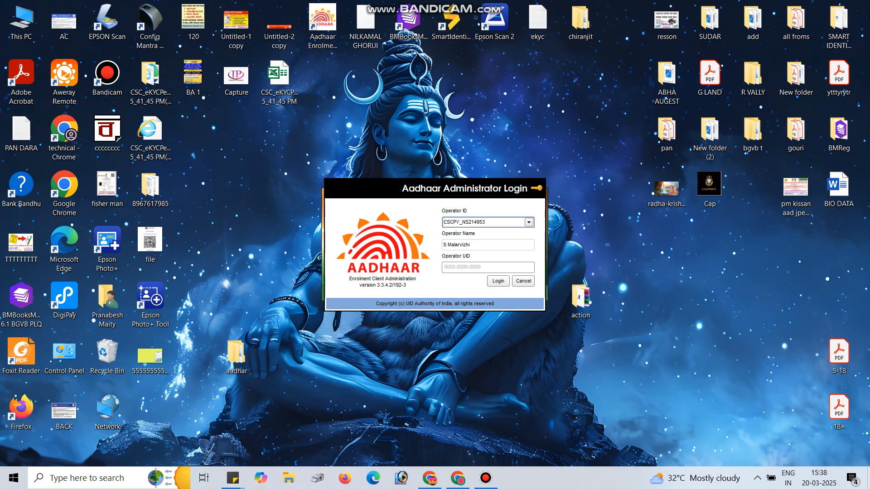
left_click(523, 281)
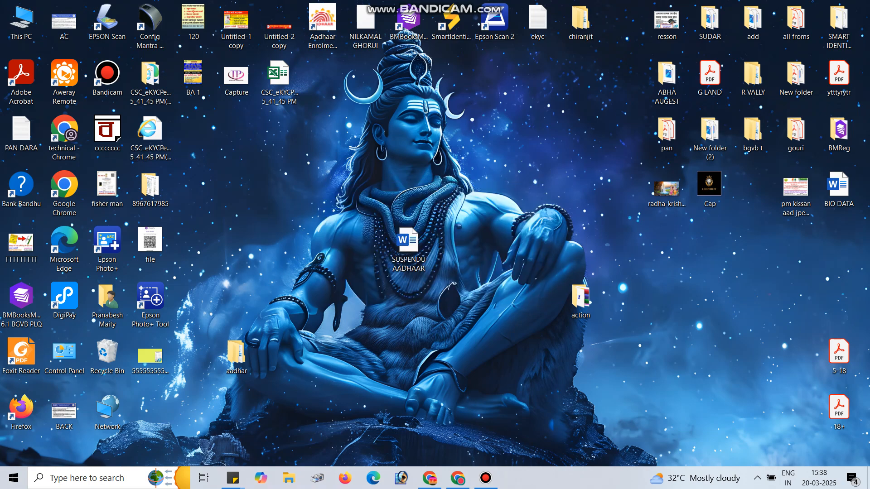
Step: Try to launch the Aadhaar Enrolment Client from the Windows search, refreshing the desktop while waiting
left_click(86, 478)
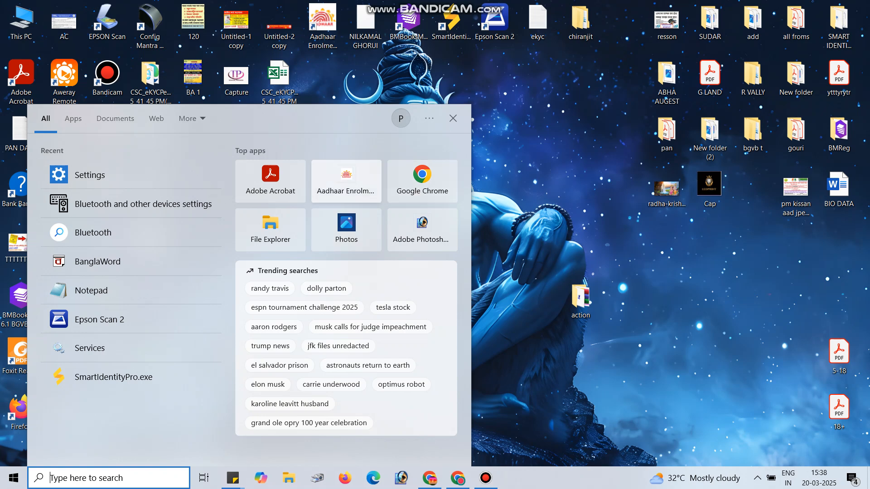
left_click(346, 182)
right_click(567, 113)
left_click(598, 148)
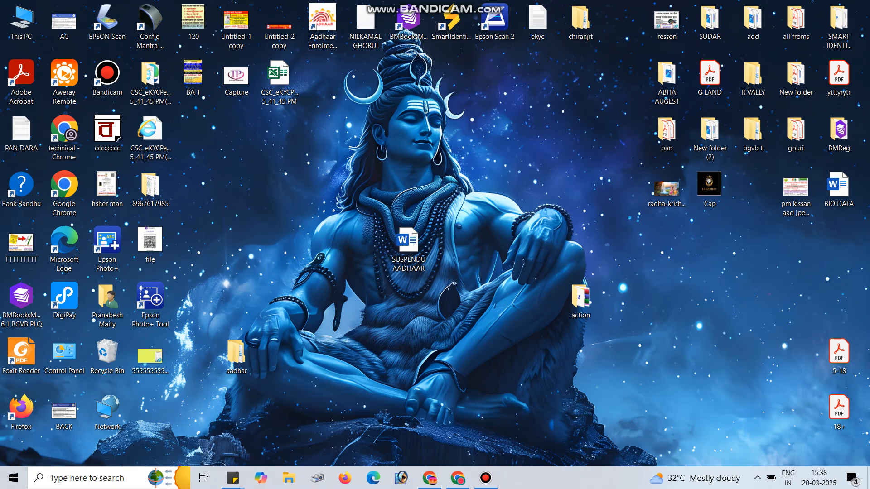
right_click(553, 92)
left_click(572, 126)
right_click(541, 98)
left_click(570, 131)
Step: Launch the Aadhaar Enrolment Client from the Windows search and choose ECMP as the operation mode
left_click(109, 478)
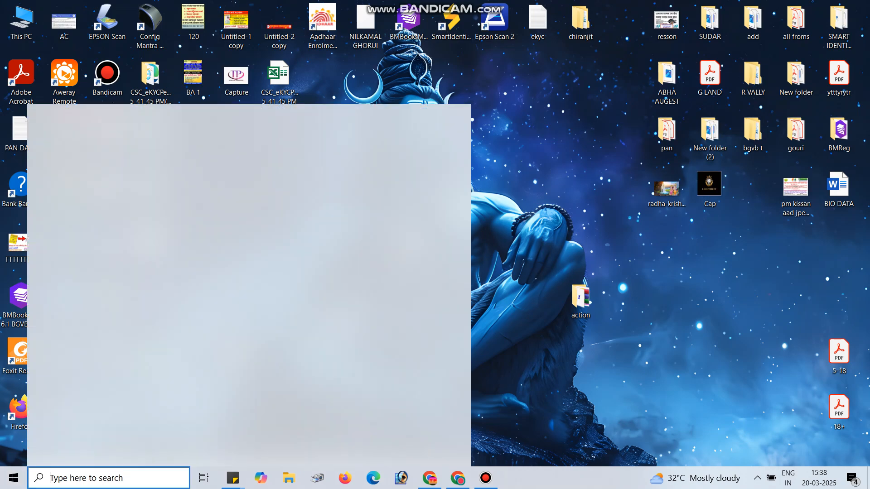
left_click(346, 181)
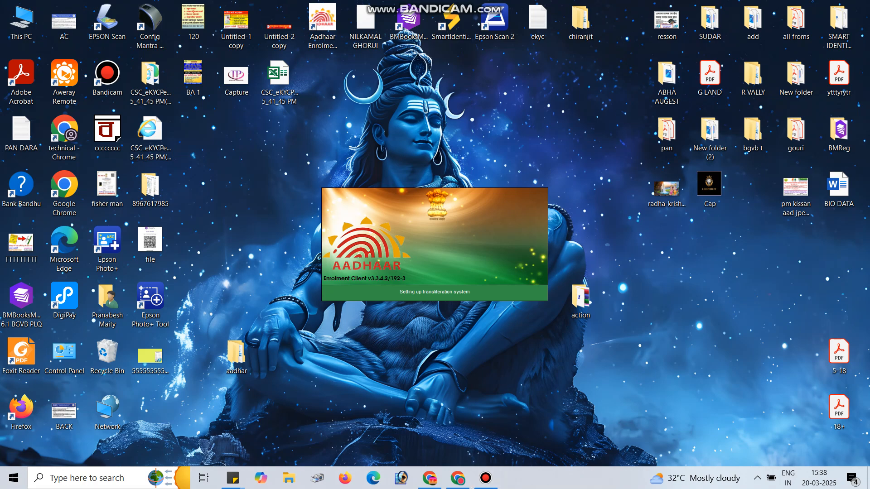
left_click(486, 478)
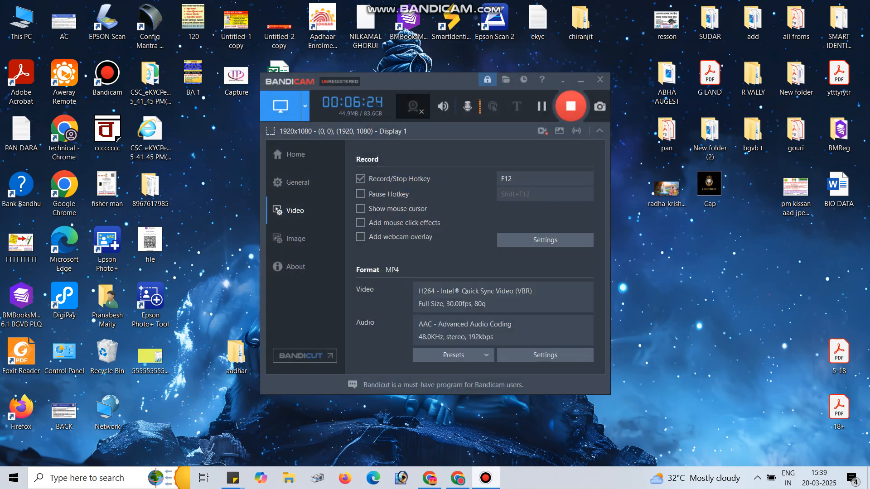
left_click(486, 478)
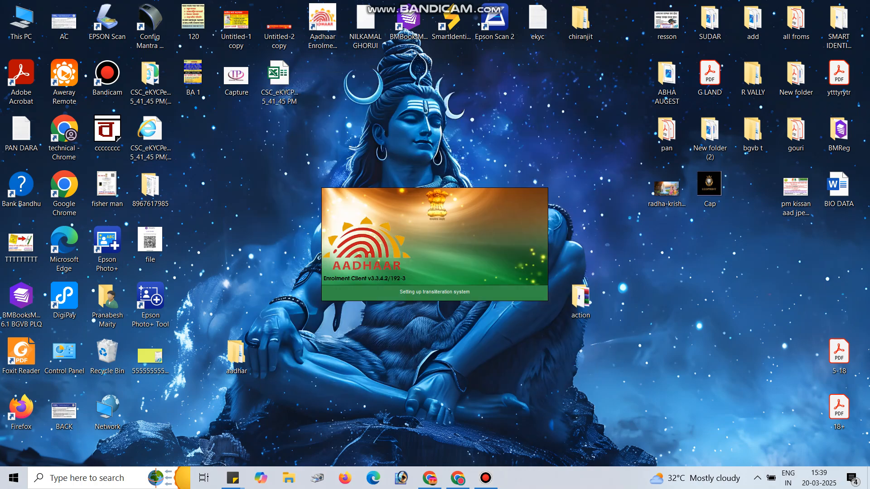
right_click(646, 236)
left_click(661, 269)
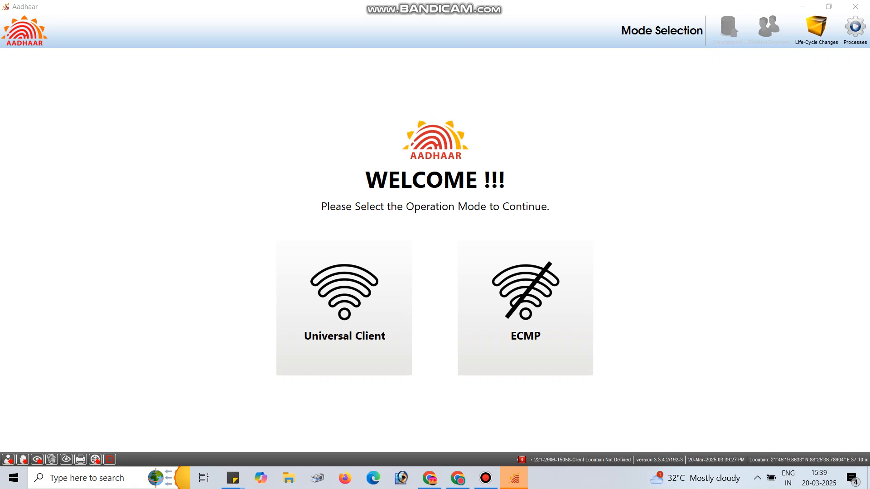
left_click(525, 308)
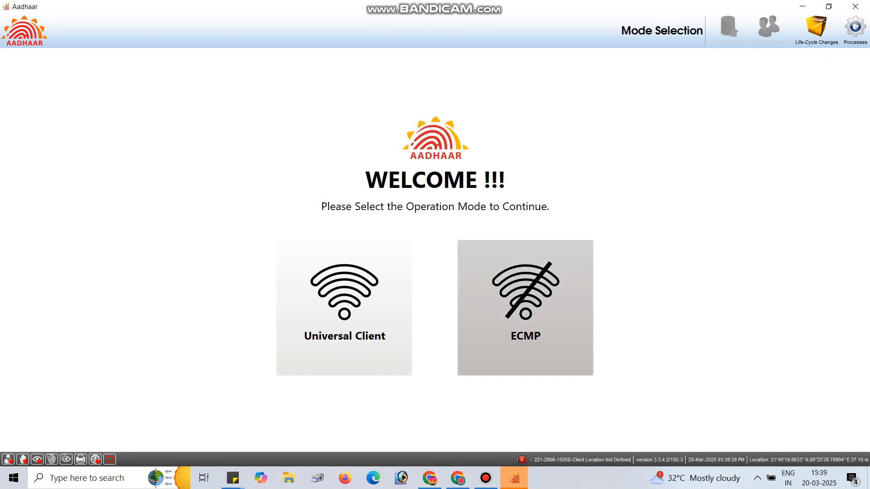